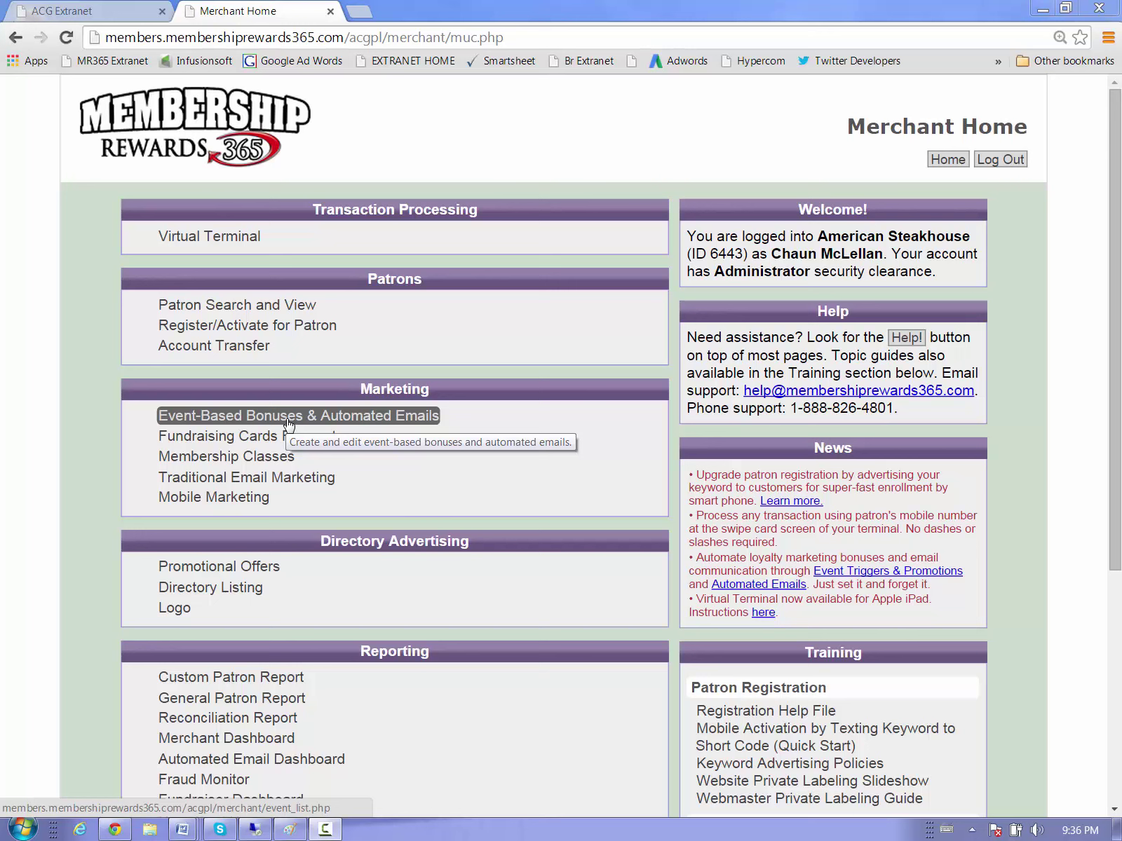
Open Event-Based Bonuses & Automated Emails from the Marketing section of Merchant Home
{"action": "left_click", "coordinate": [203, 416]}
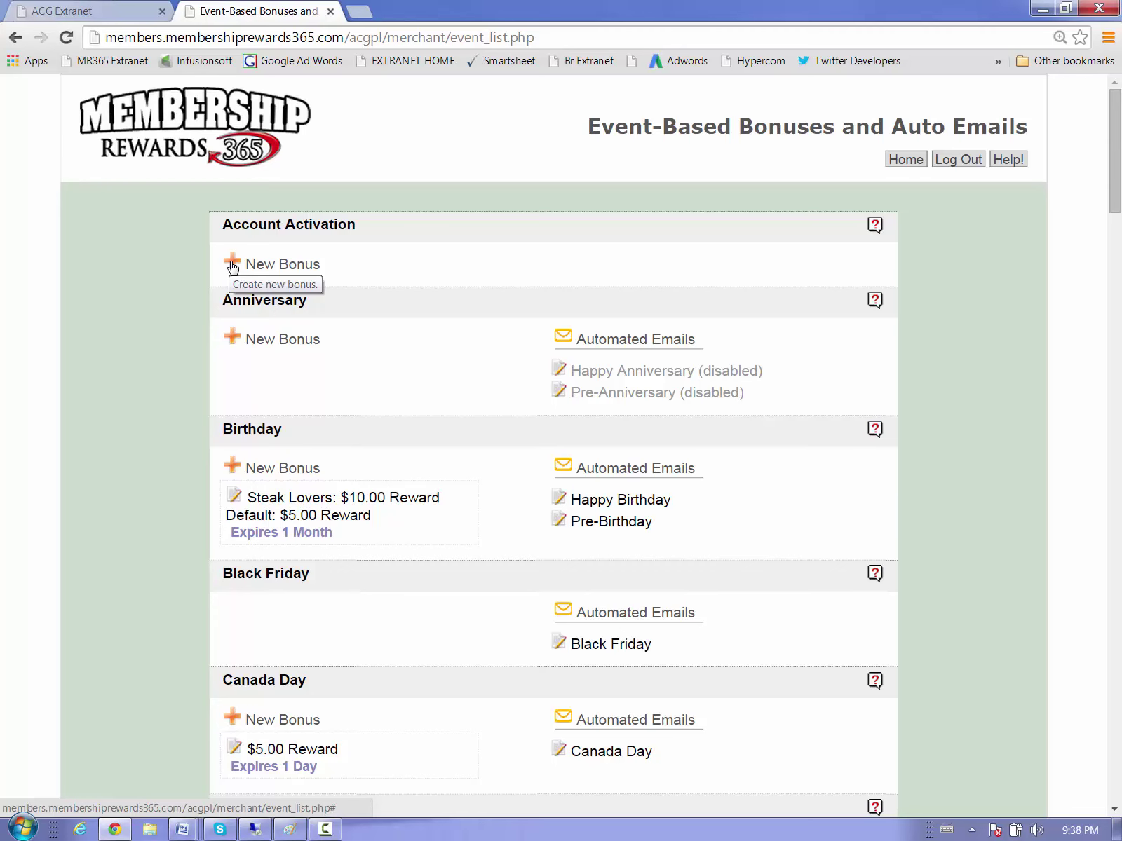
Start an Account Activation bonus expiring in 1 Year, trying Fixed Reward $5.00 default, $10.00 Steak Lovers
{"action": "left_click", "coordinate": [232, 265]}
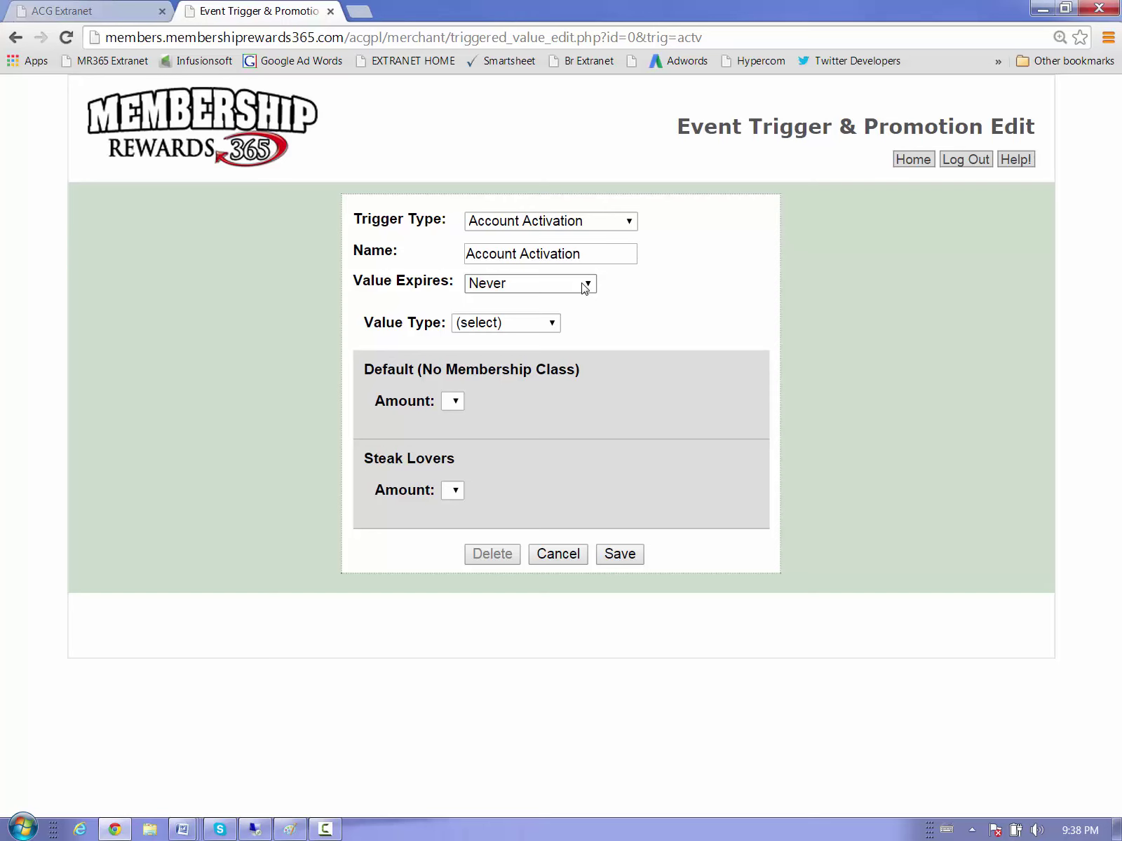
{"action": "left_click", "coordinate": [585, 284]}
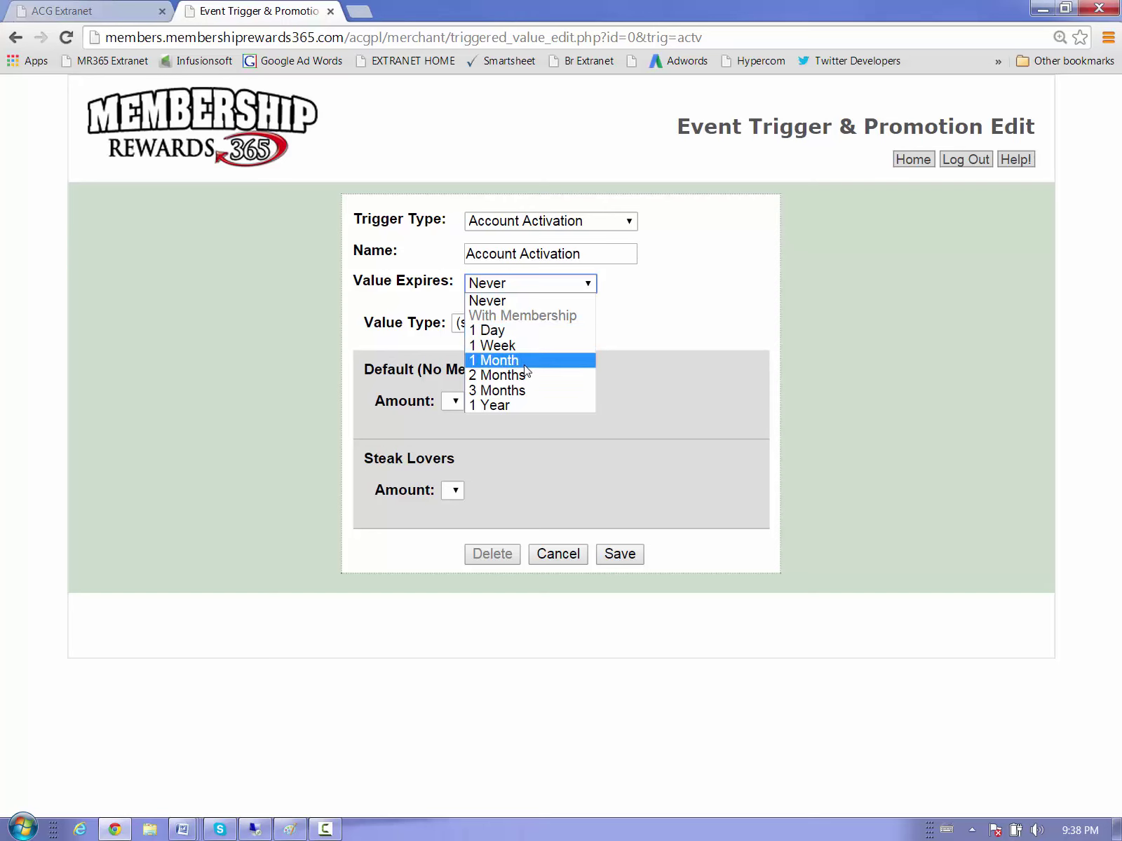
{"action": "left_click", "coordinate": [512, 404]}
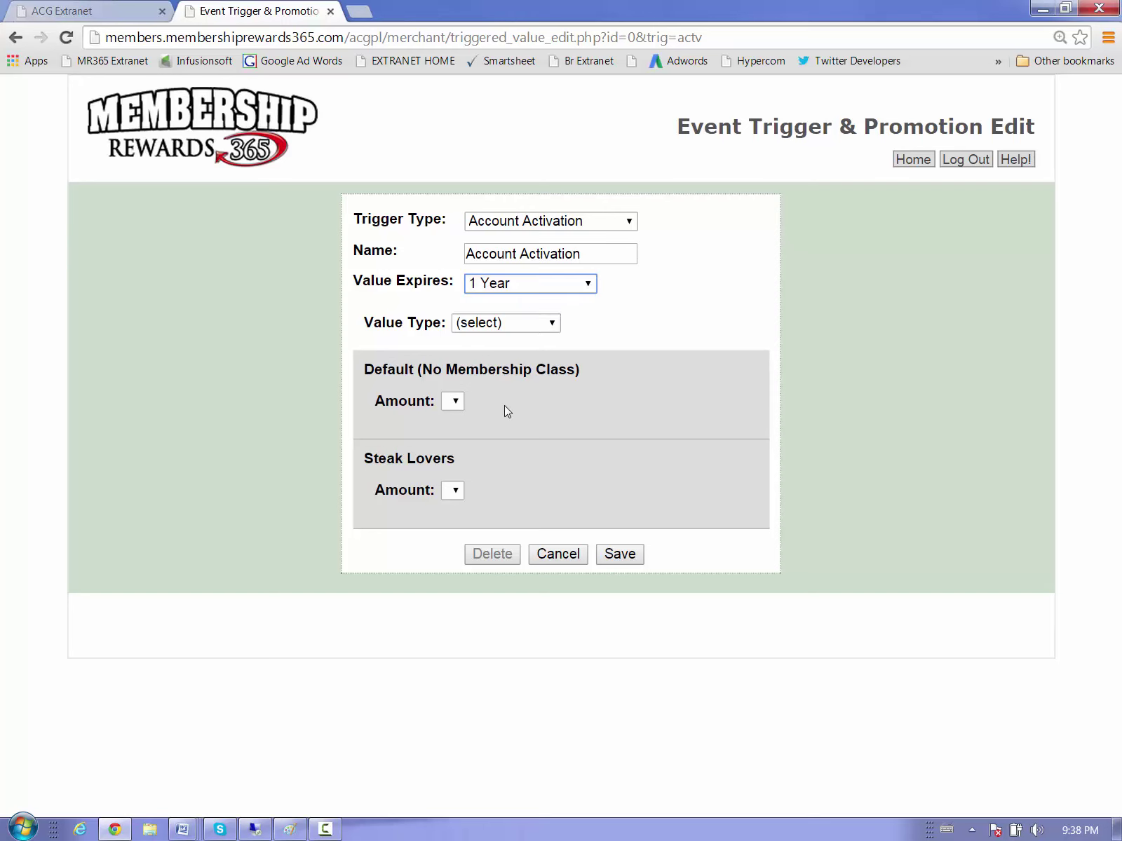
{"action": "left_click", "coordinate": [552, 324]}
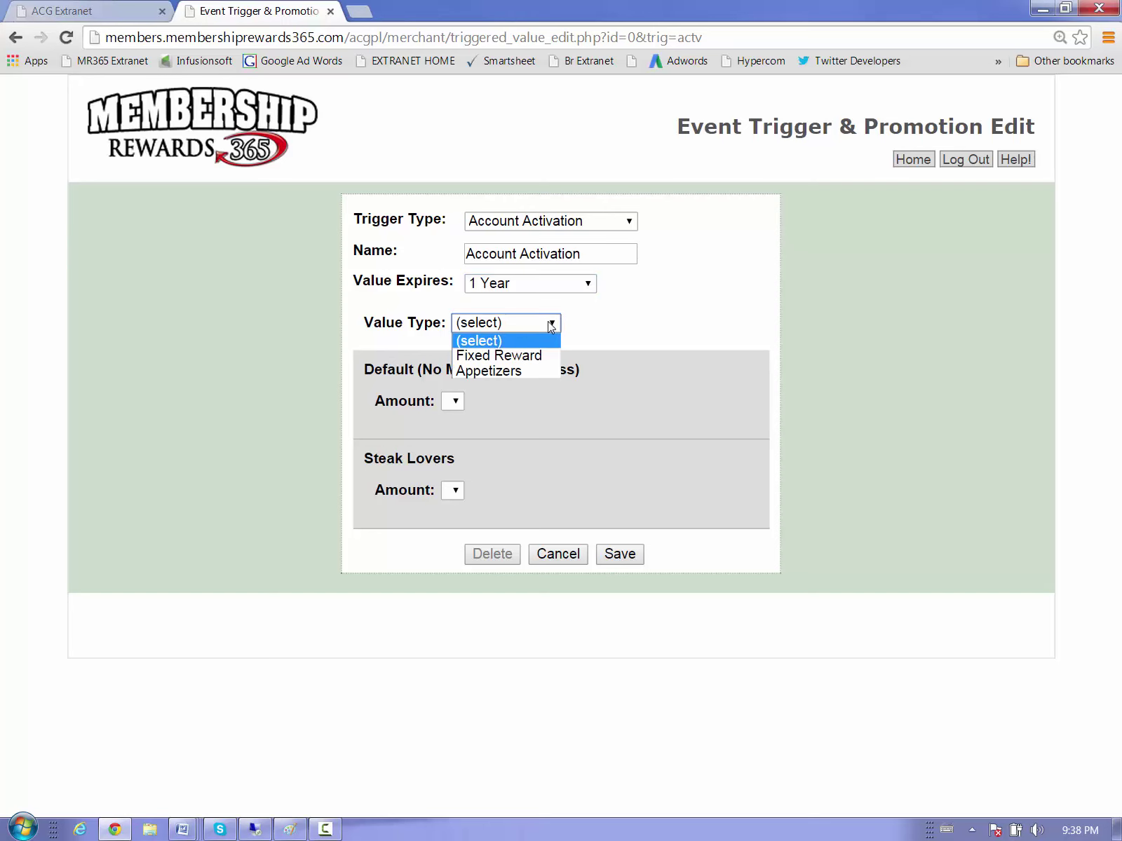
{"action": "left_click", "coordinate": [514, 357]}
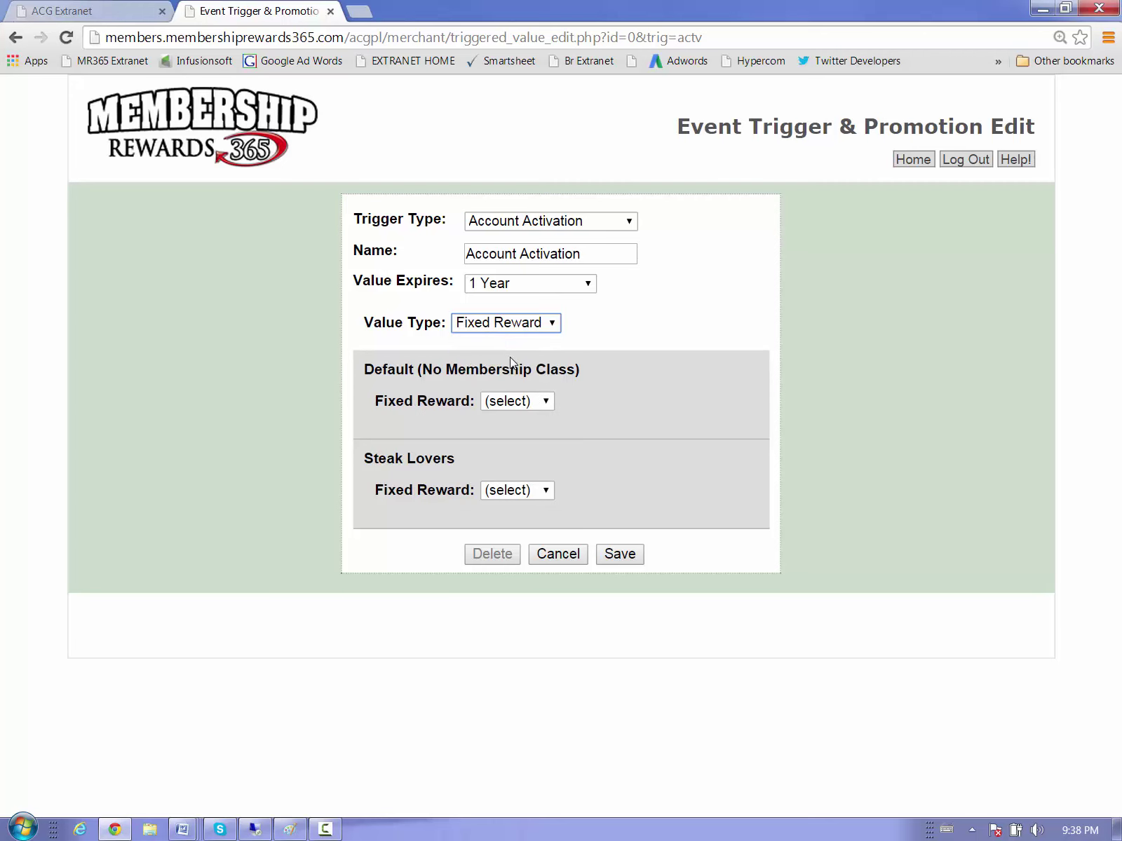
{"action": "left_click", "coordinate": [522, 398]}
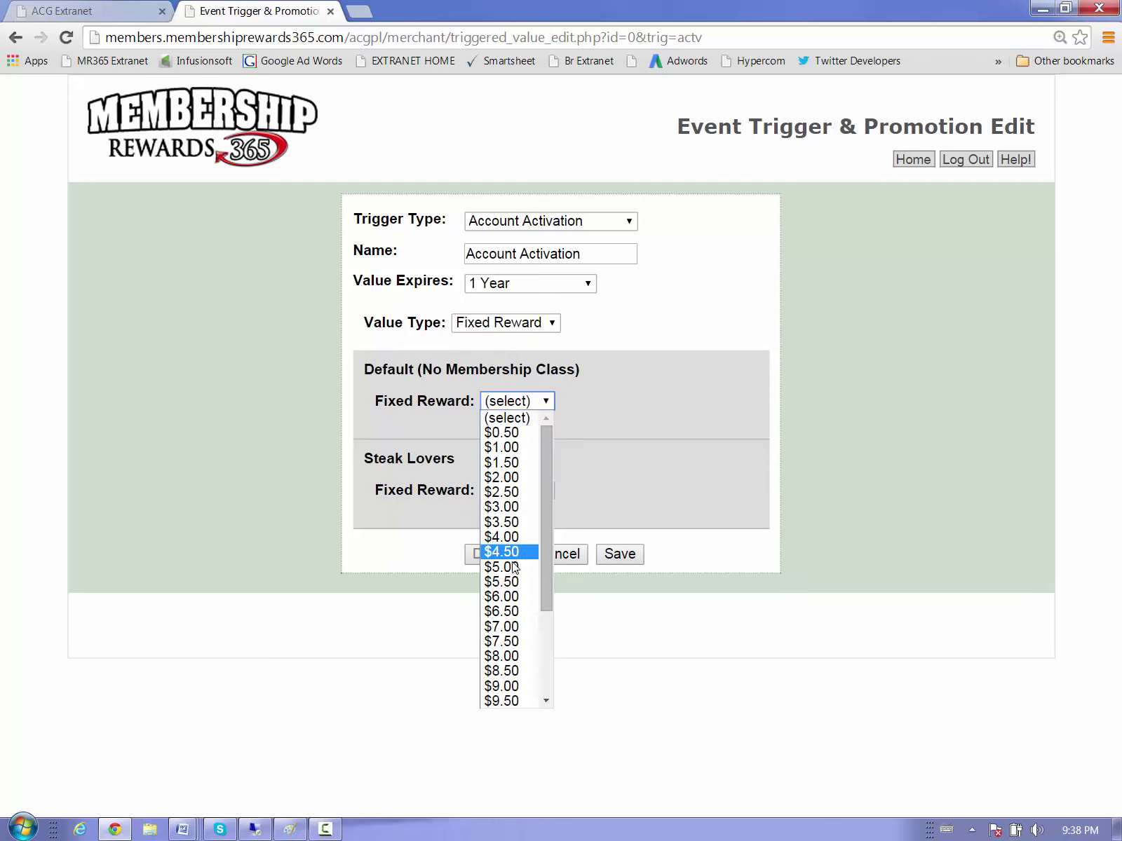
{"action": "left_click", "coordinate": [514, 566]}
{"action": "left_click", "coordinate": [518, 493]}
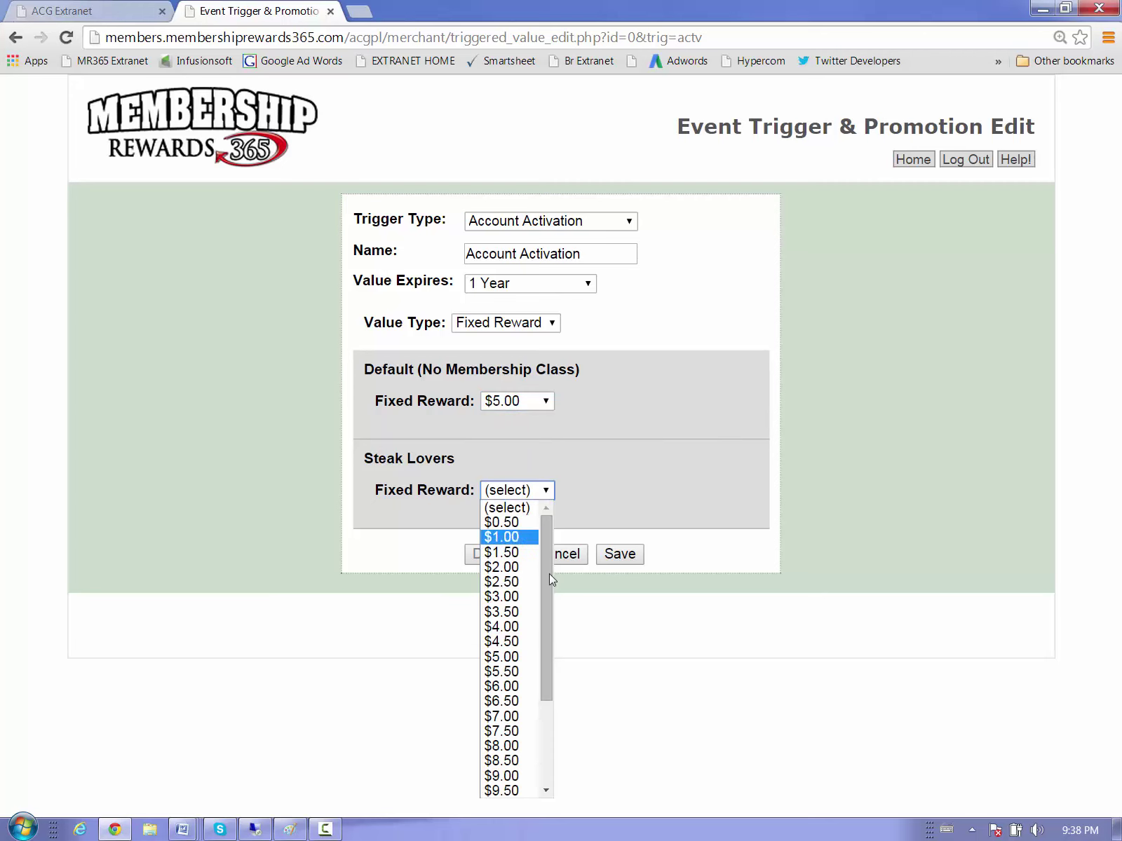
{"action": "scroll", "coordinate": [546, 607], "scroll_direction": "down", "scroll_amount": 2}
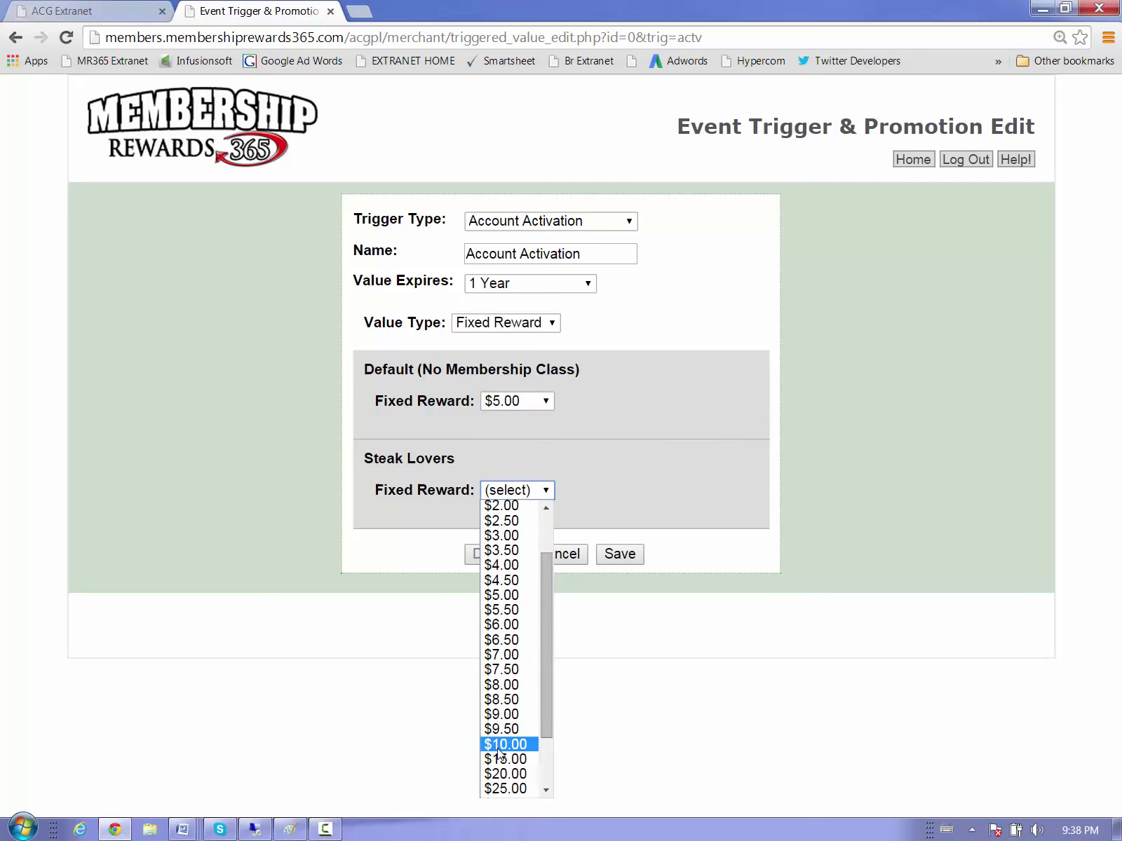
{"action": "left_click", "coordinate": [498, 746]}
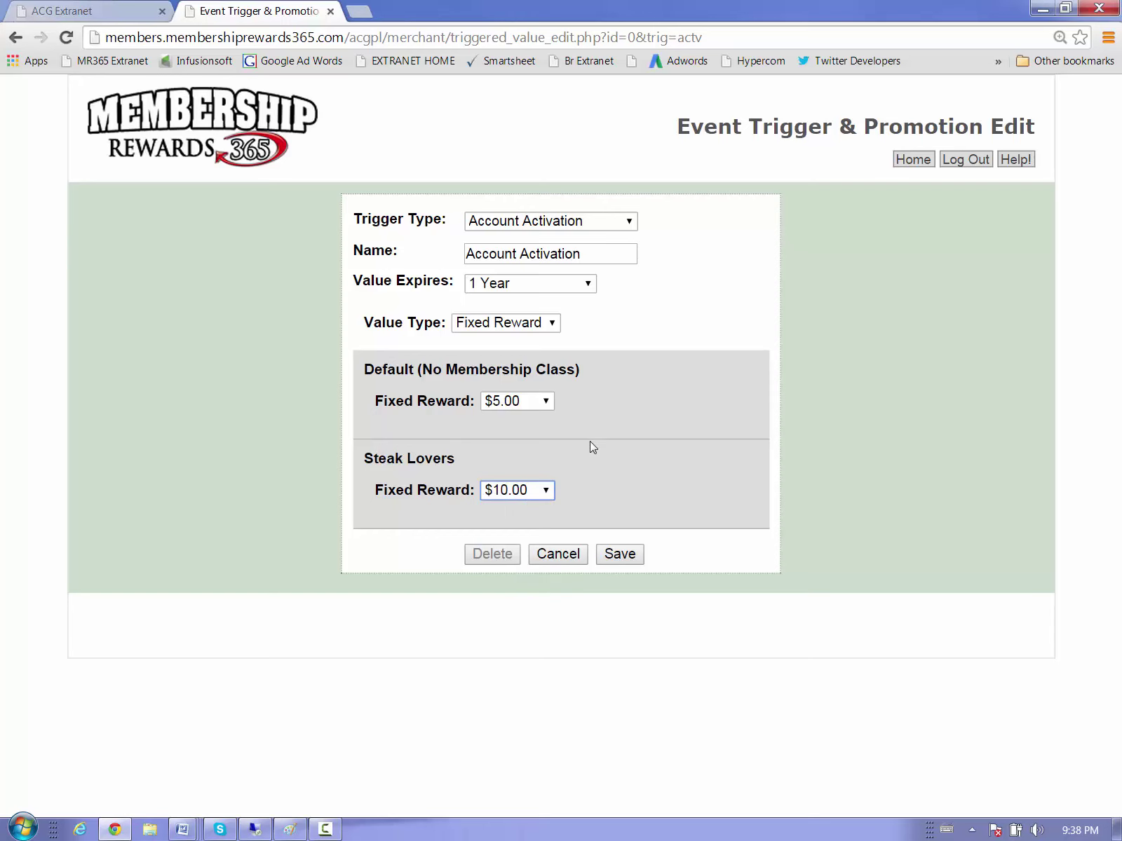
Switch the value type to Appetizers, 1 by default and 4 for Steak Lovers, and save
{"action": "left_click", "coordinate": [531, 404]}
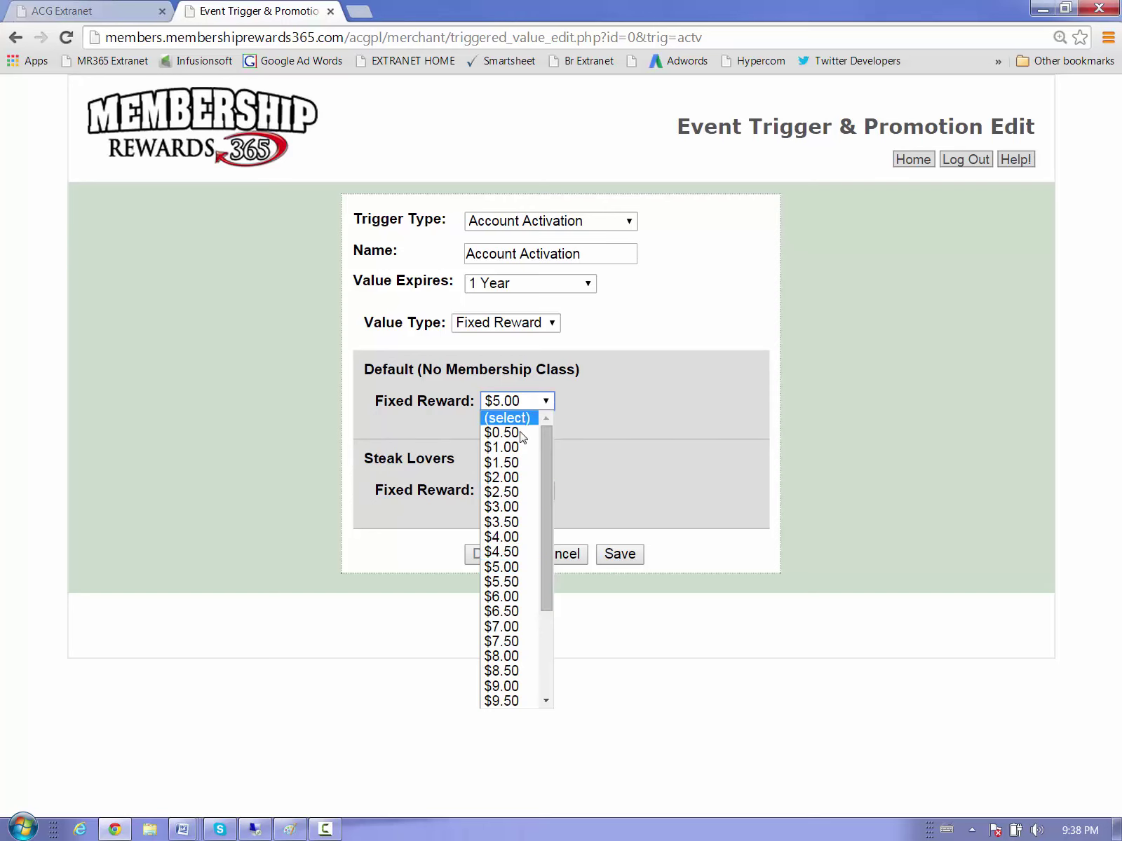
{"action": "left_click", "coordinate": [523, 324]}
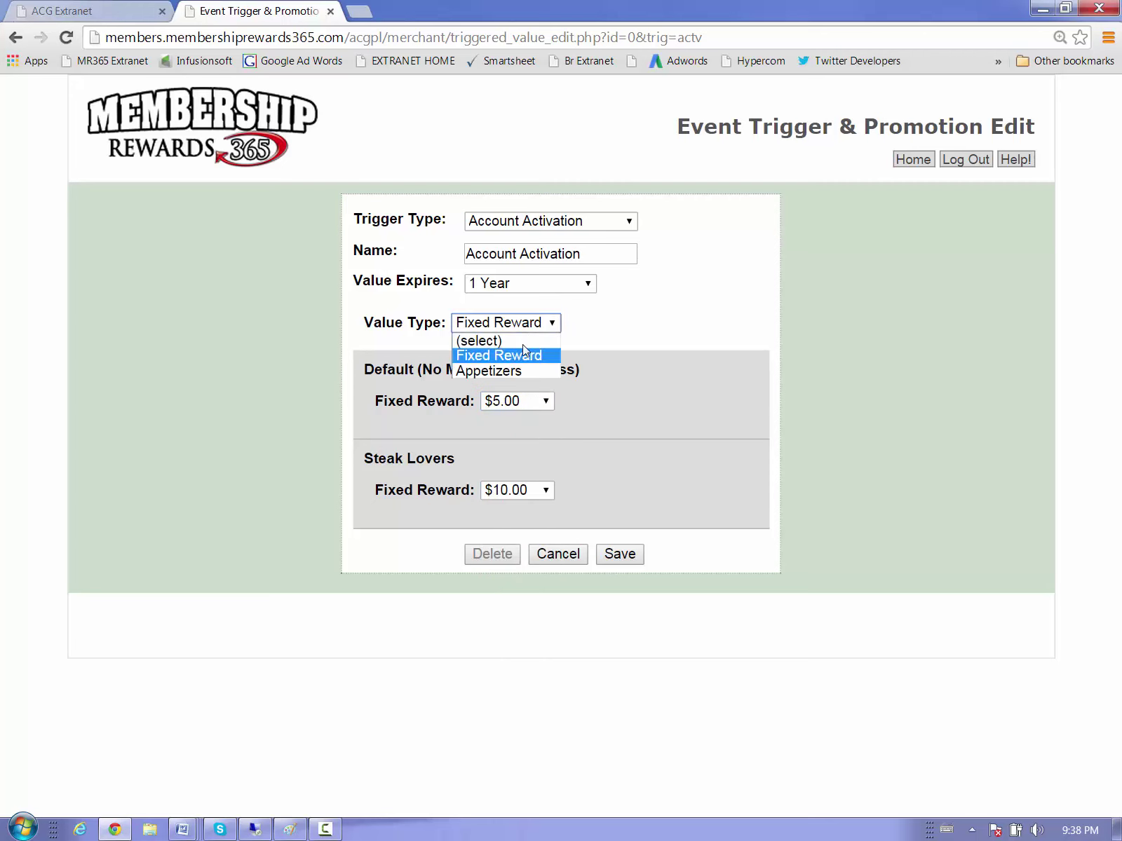
{"action": "left_click", "coordinate": [508, 371]}
{"action": "left_click", "coordinate": [504, 405]}
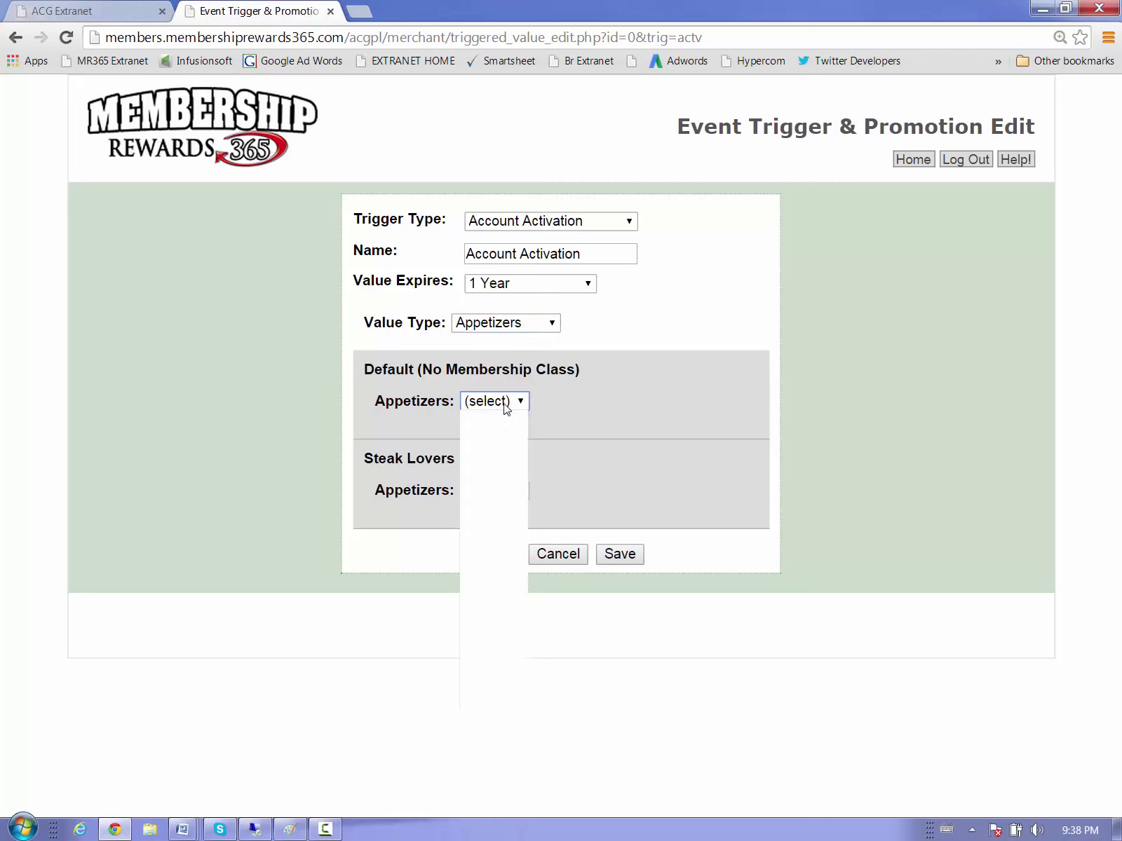
{"action": "left_click", "coordinate": [489, 429]}
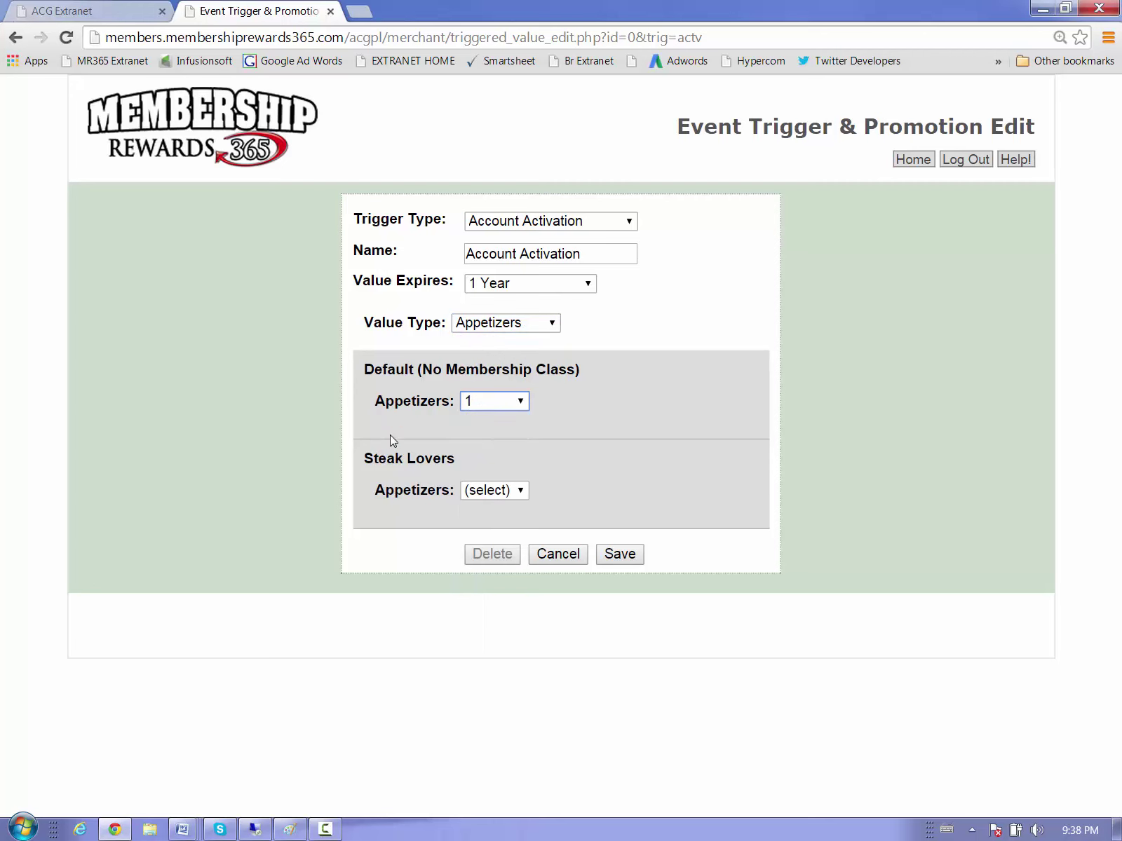
{"action": "left_click", "coordinate": [503, 493]}
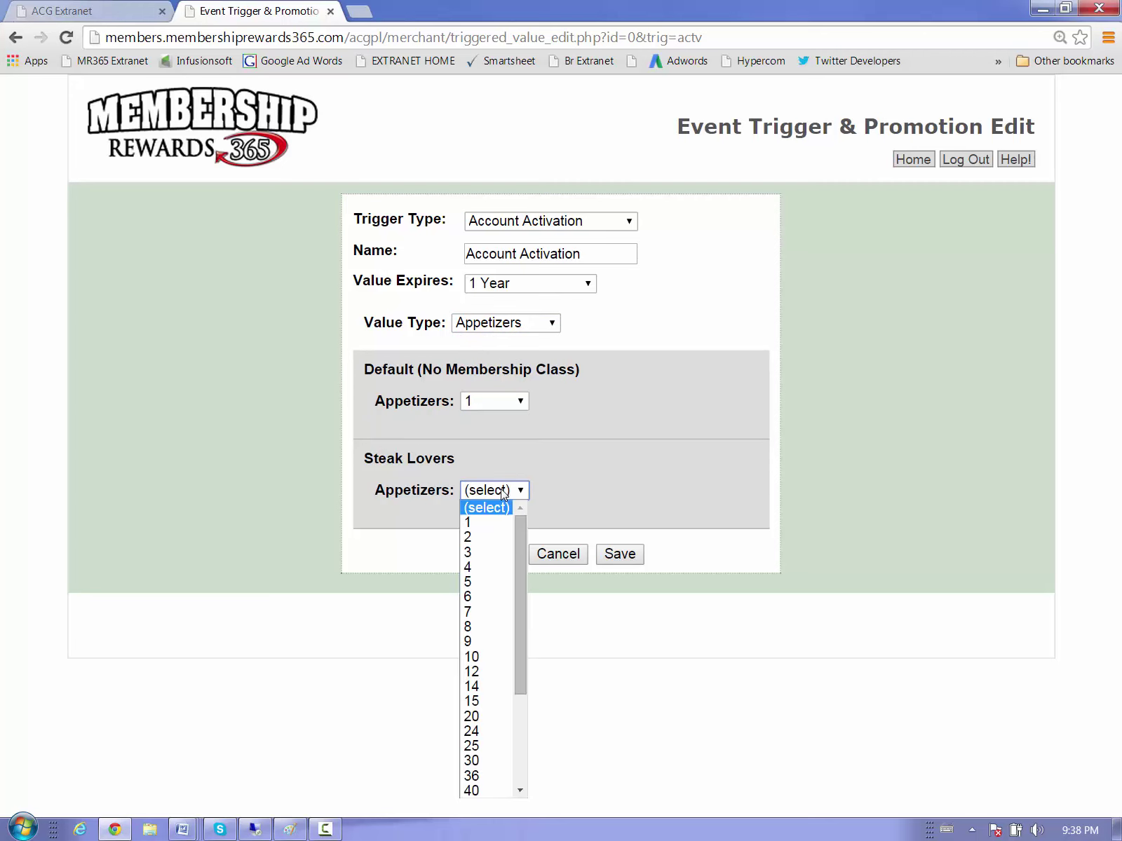
{"action": "left_click", "coordinate": [481, 568]}
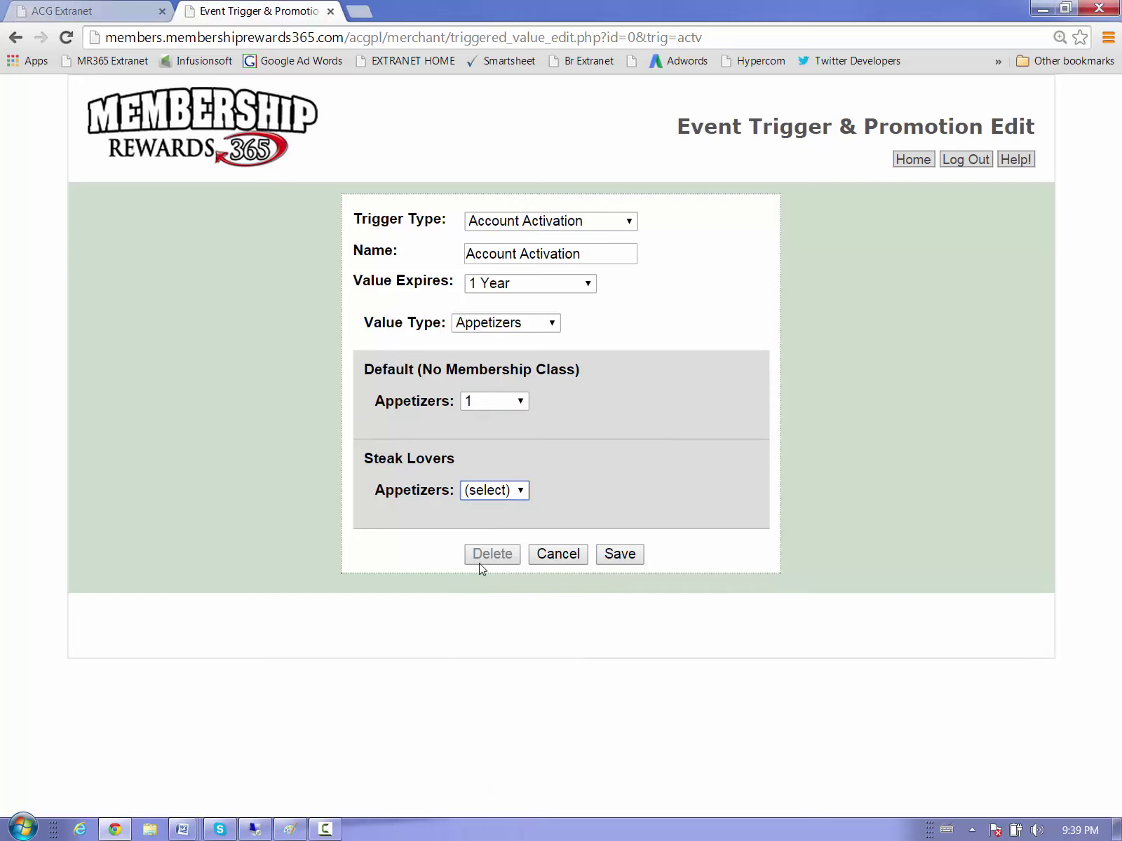
{"action": "left_click", "coordinate": [614, 556]}
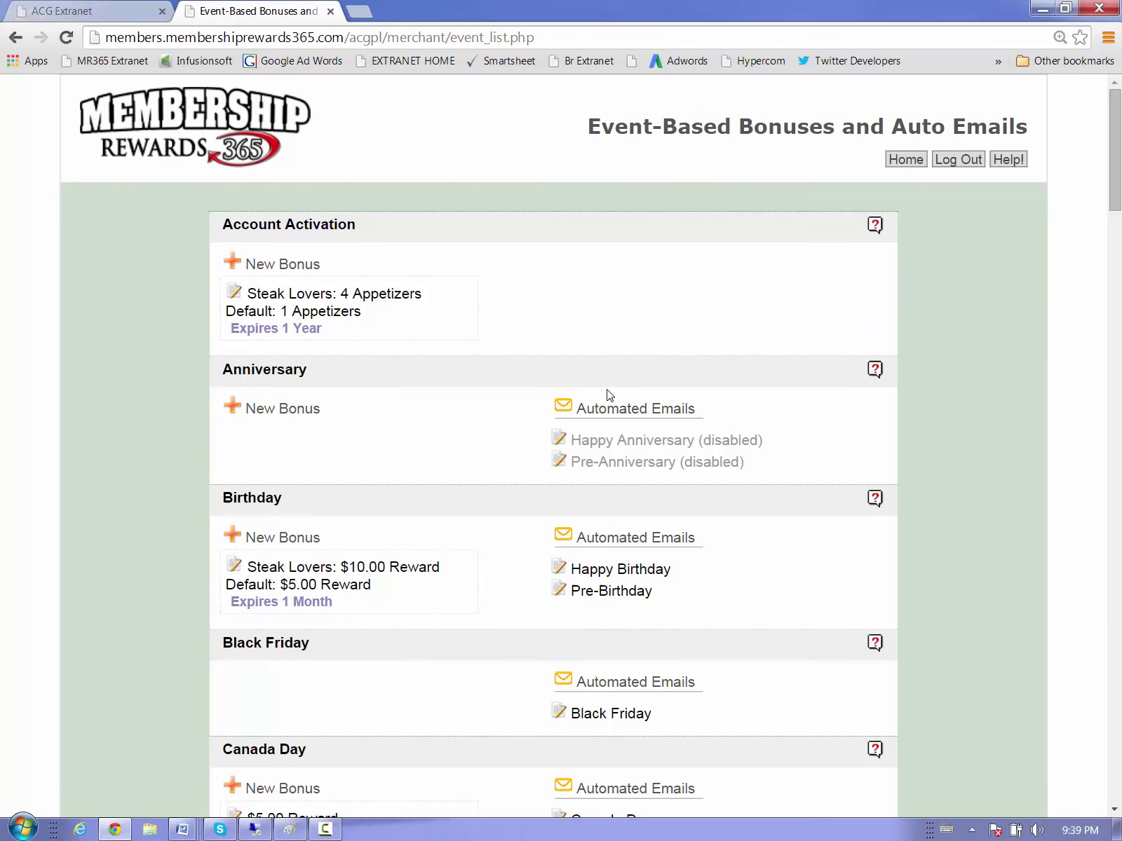
{"action": "left_click_drag", "start_coordinate": [1115, 190], "coordinate": [1117, 210]}
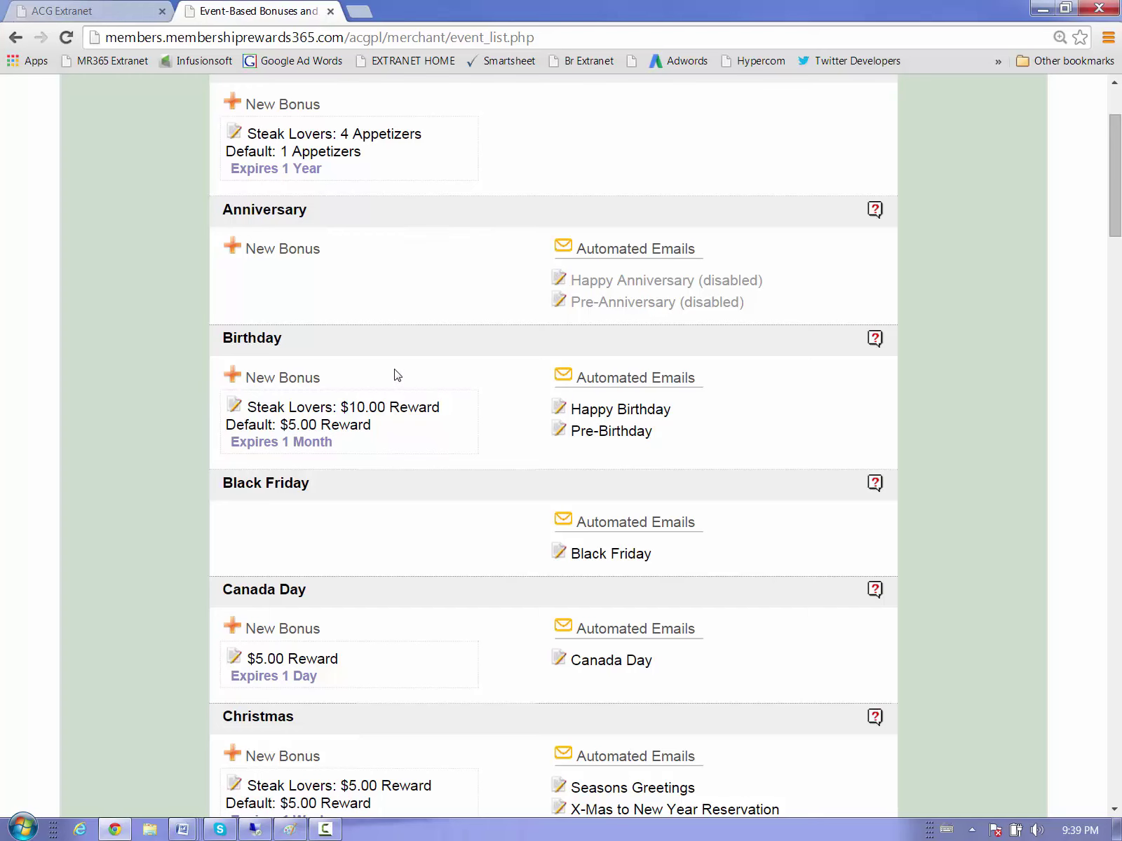
Save an Anniversary bonus expiring in 1 Month: Fixed Reward $5.00 default, $10.00 for Steak Lovers
{"action": "left_click", "coordinate": [229, 254]}
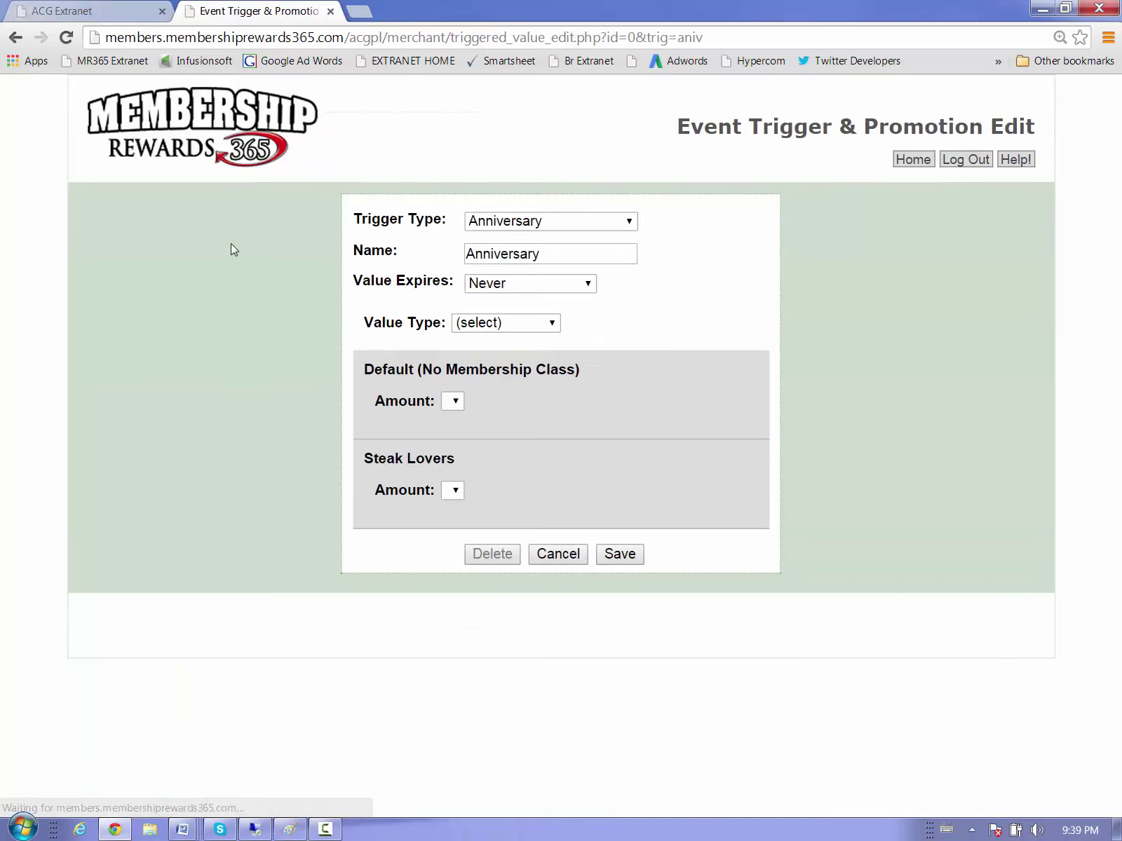
{"action": "left_click", "coordinate": [530, 288]}
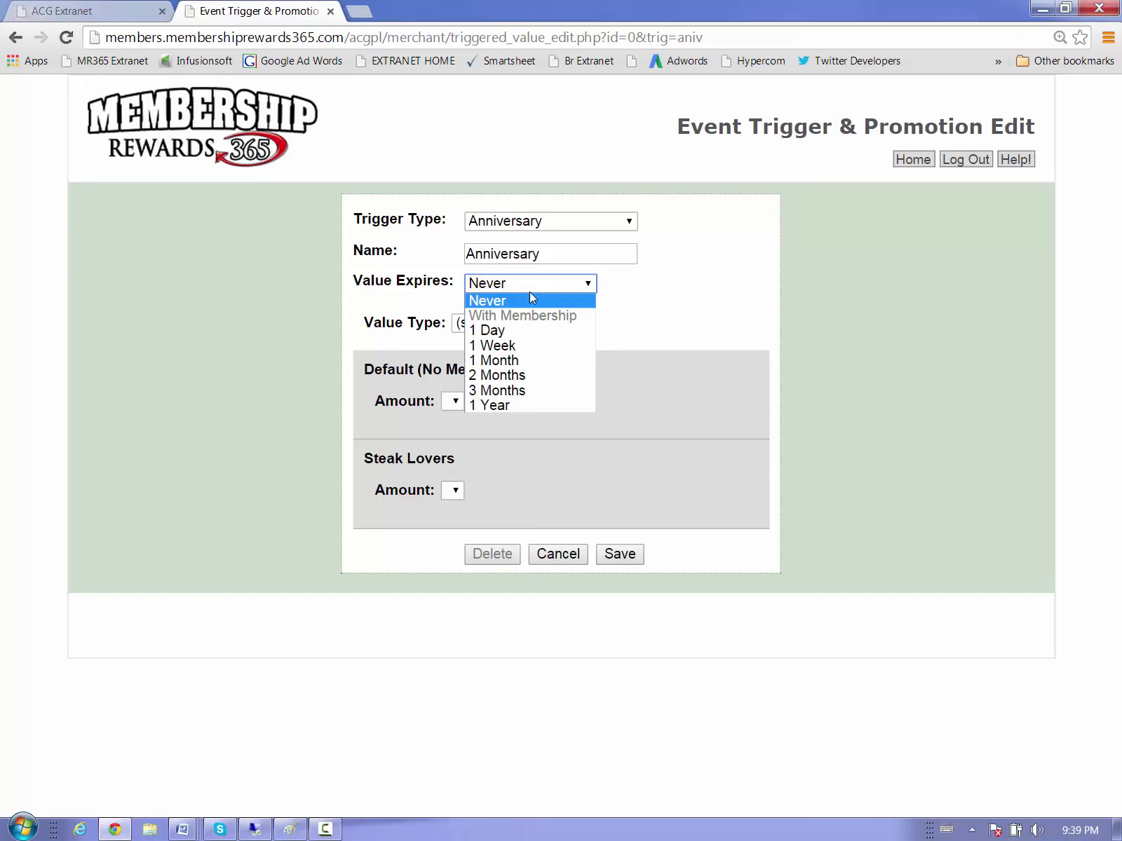
{"action": "left_click", "coordinate": [509, 362]}
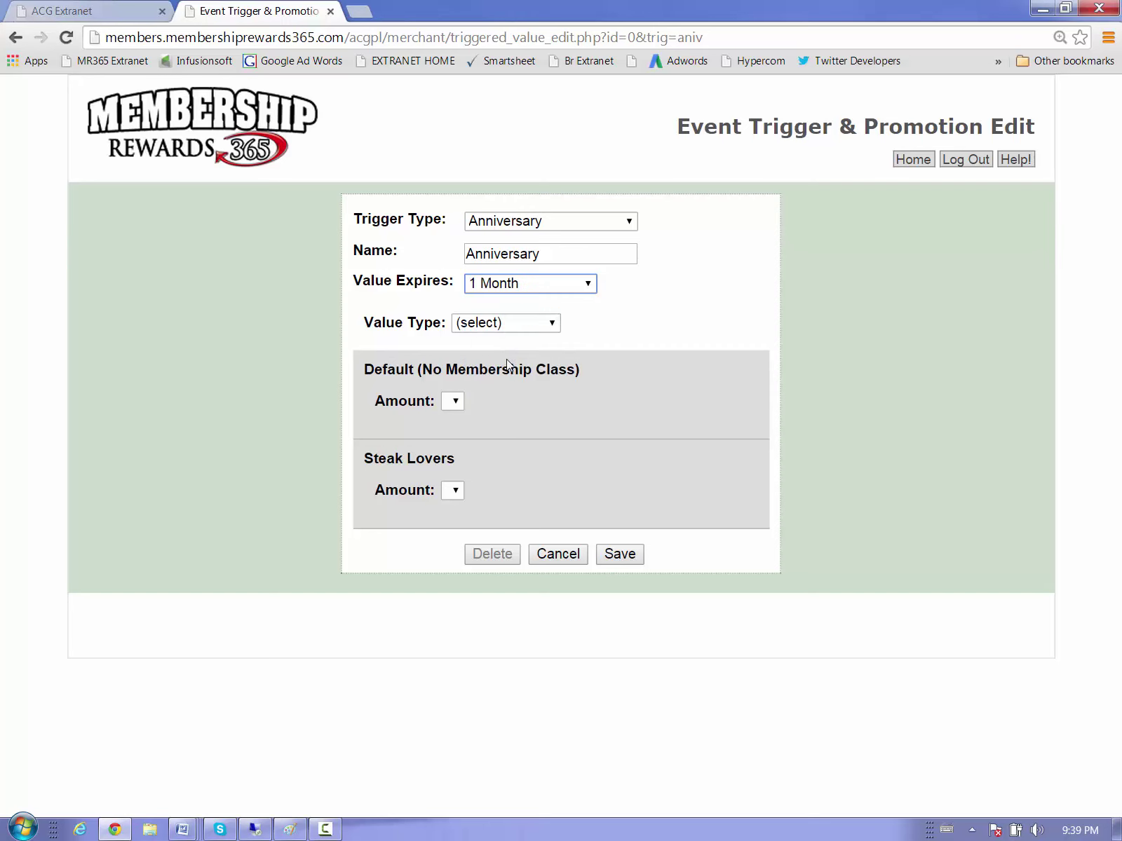
{"action": "left_click", "coordinate": [509, 324]}
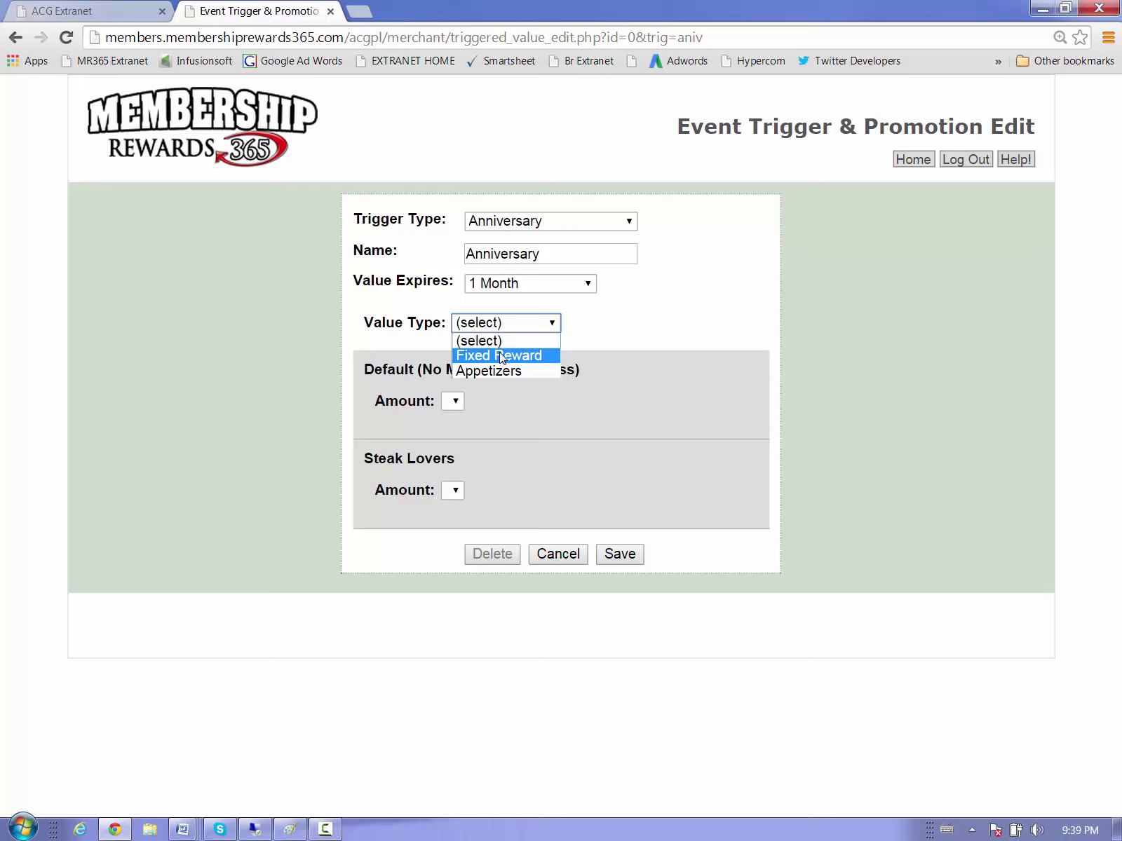
{"action": "left_click", "coordinate": [500, 356]}
{"action": "left_click", "coordinate": [500, 404]}
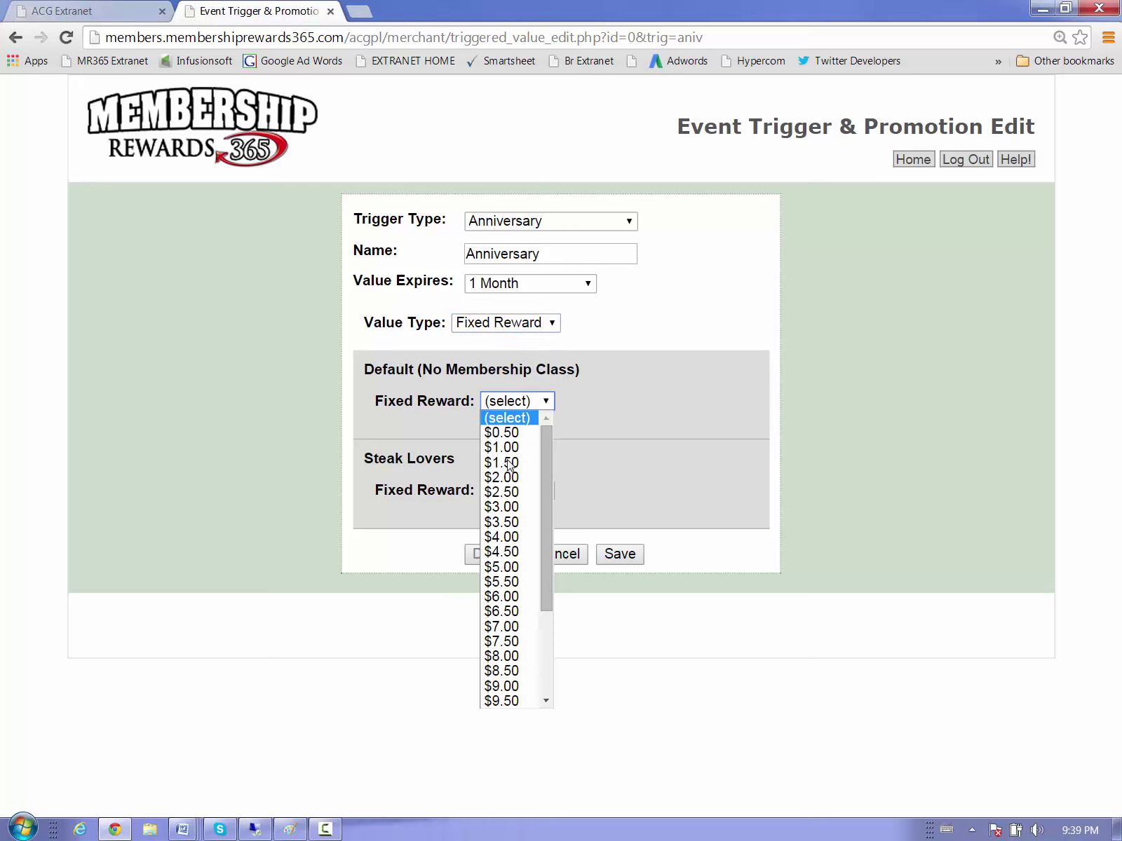
{"action": "left_click", "coordinate": [507, 568]}
{"action": "left_click", "coordinate": [527, 495]}
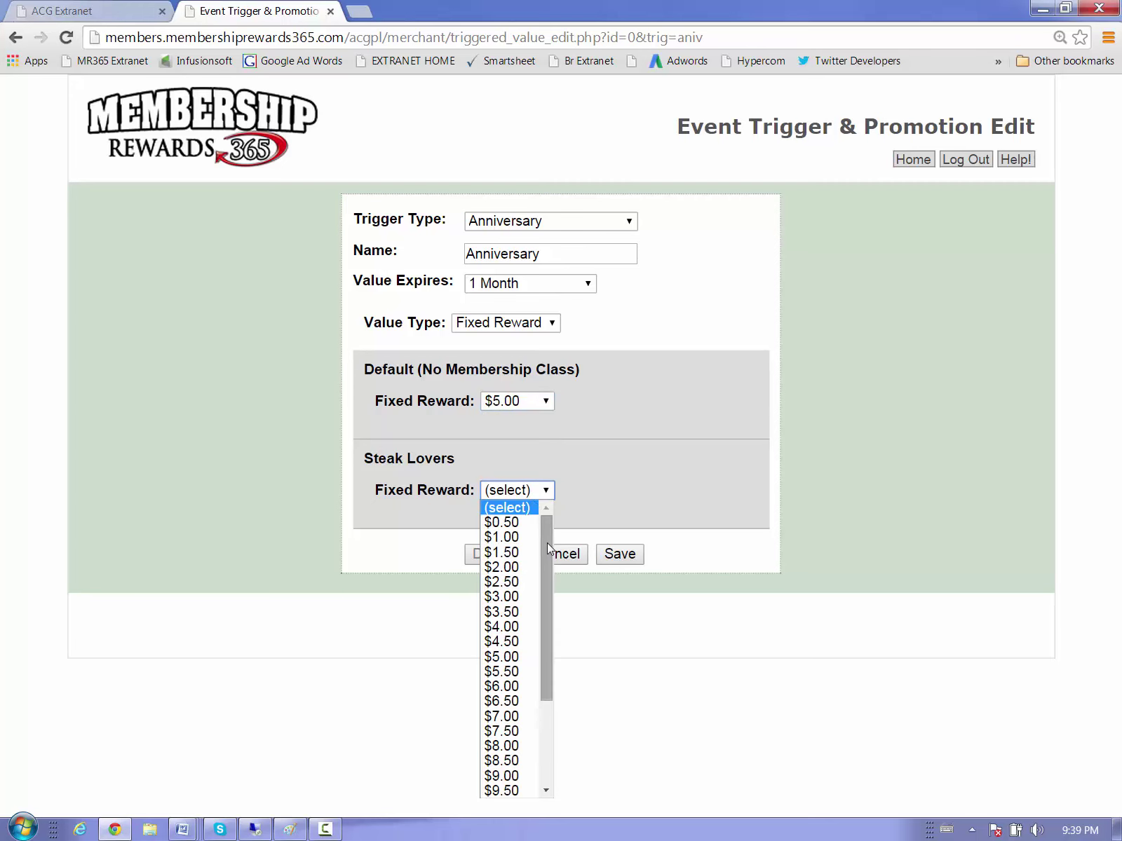
{"action": "left_click_drag", "start_coordinate": [547, 543], "coordinate": [536, 614]}
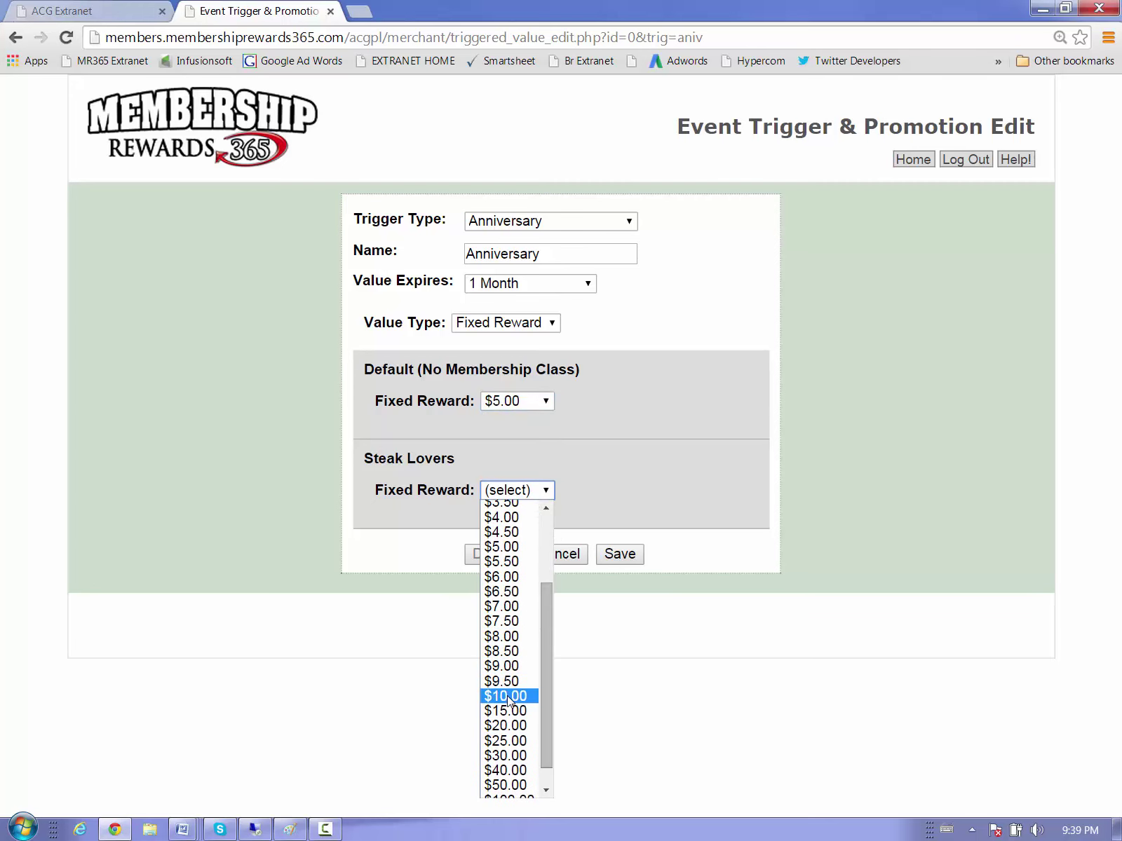
{"action": "left_click", "coordinate": [508, 708]}
{"action": "left_click", "coordinate": [617, 556]}
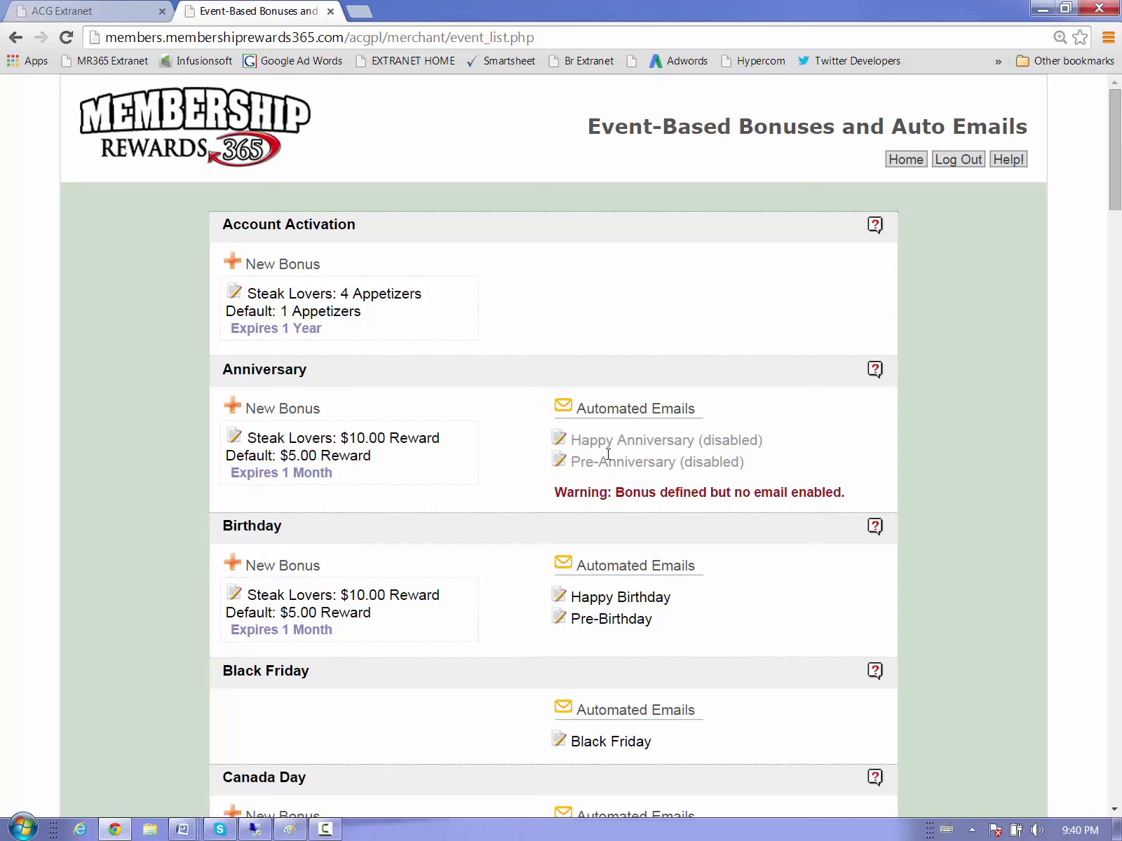
Open the Pre-Anniversary email template, read its body, and enable it
{"action": "left_click", "coordinate": [558, 461]}
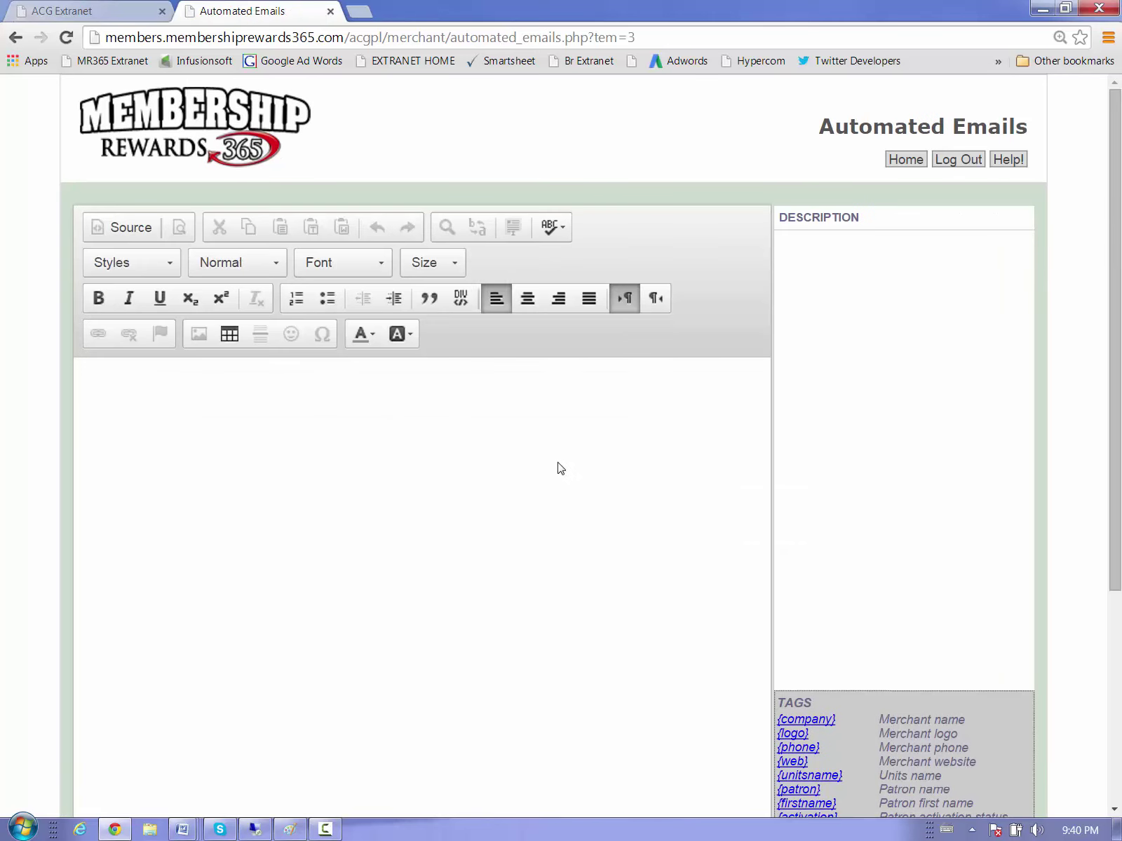
{"action": "scroll", "coordinate": [1094, 210], "scroll_direction": "down", "scroll_amount": 2}
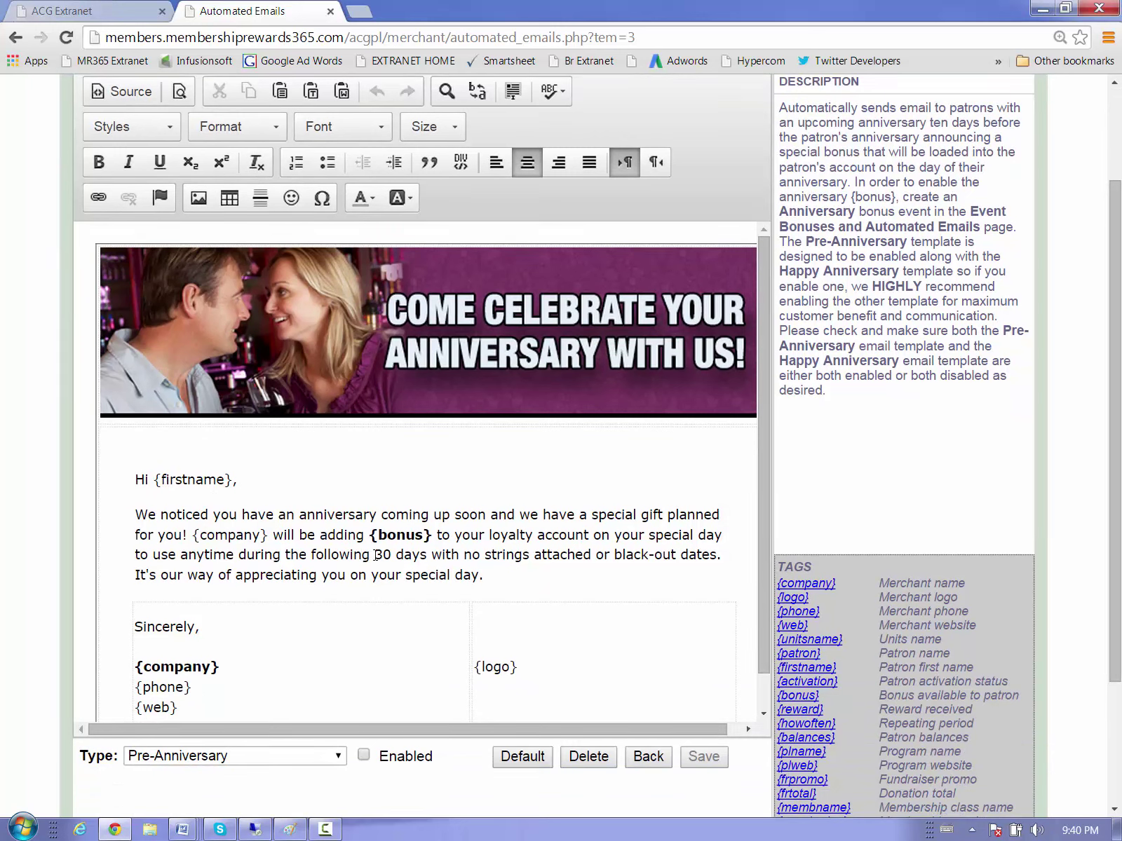
{"action": "left_click_drag", "start_coordinate": [375, 555], "coordinate": [419, 554]}
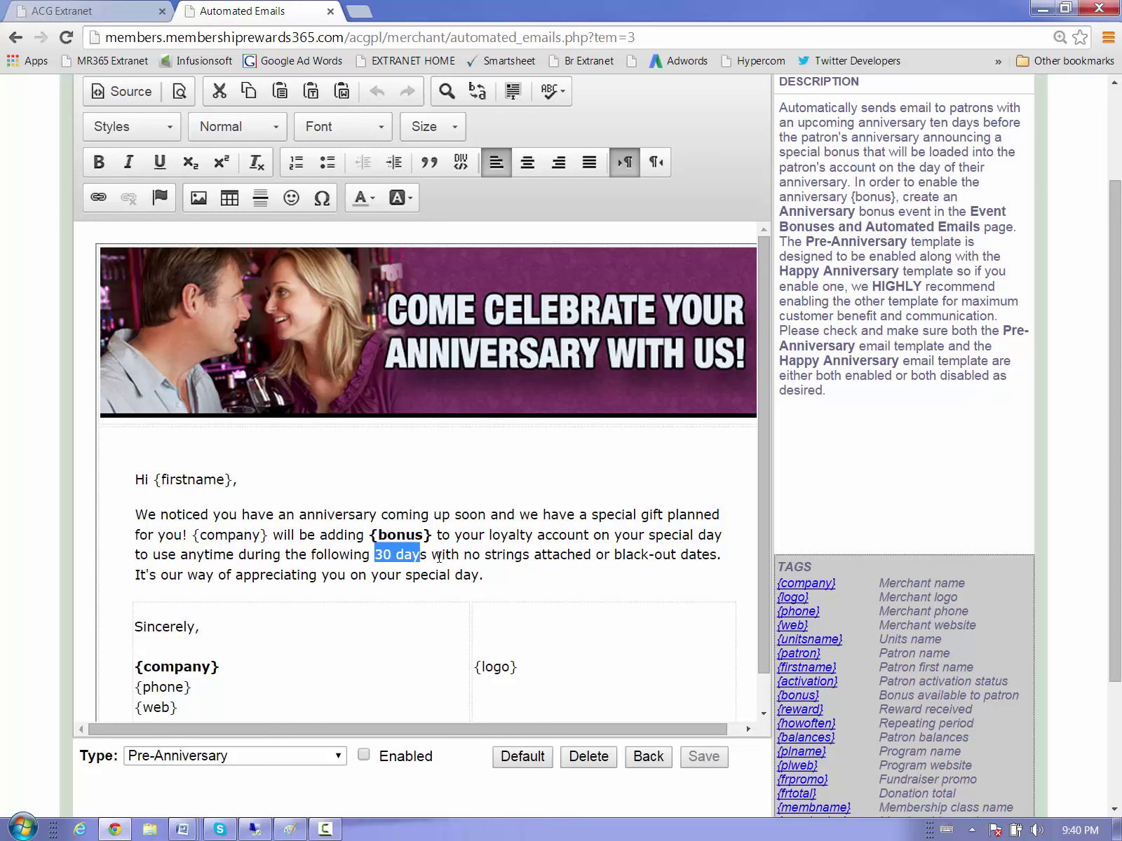
{"action": "scroll", "coordinate": [686, 479], "scroll_direction": "down", "scroll_amount": 1}
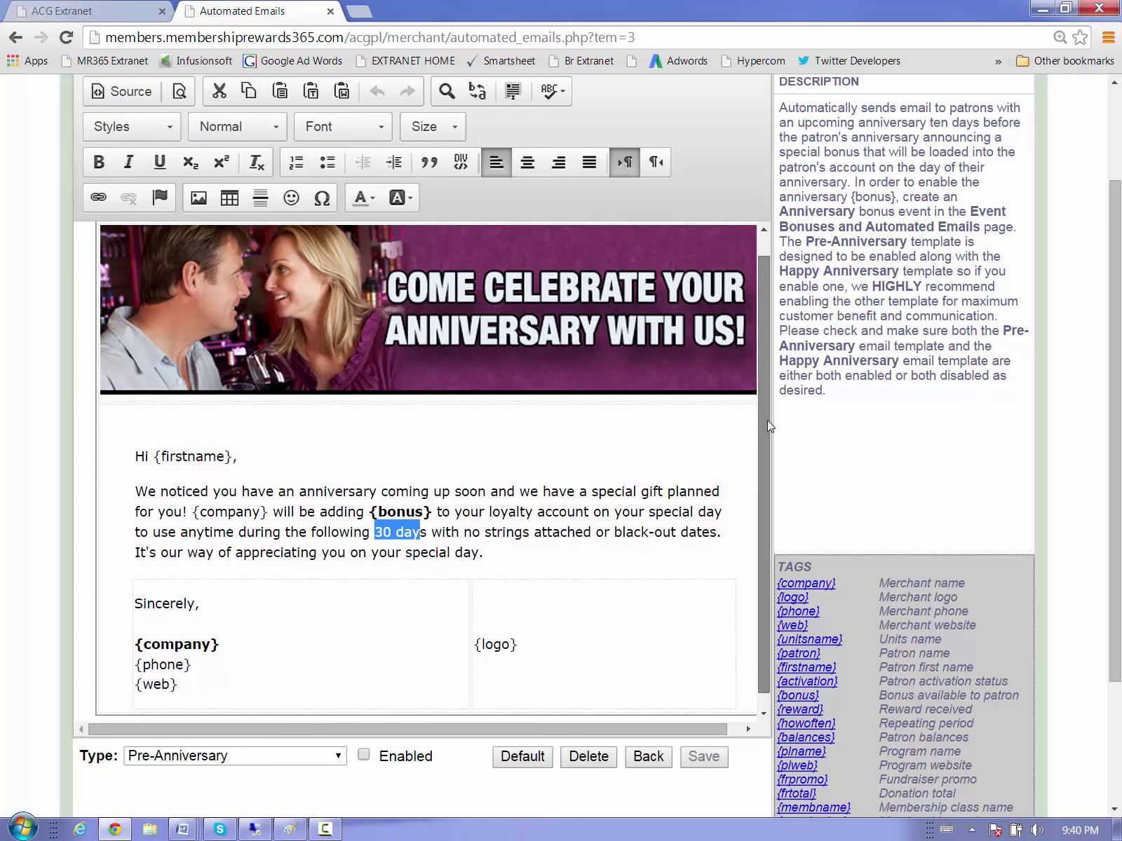
{"action": "left_click", "coordinate": [527, 529]}
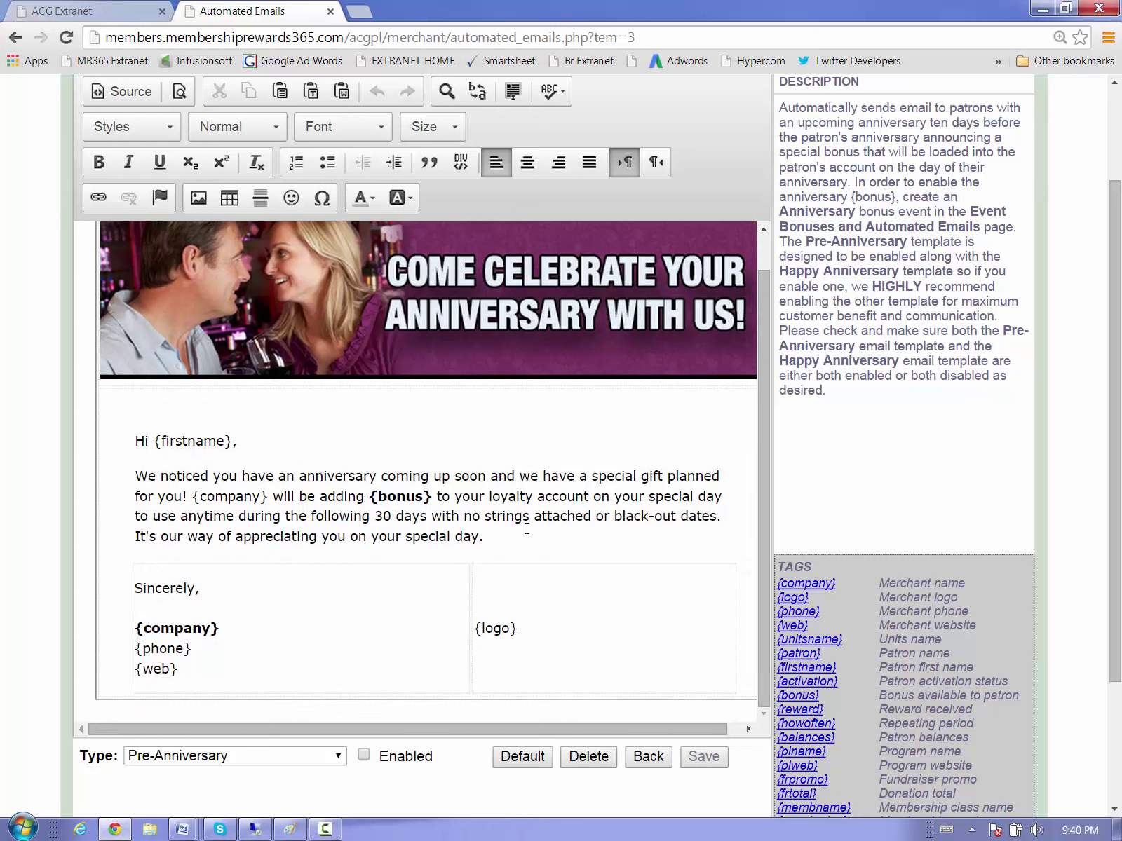
{"action": "left_click", "coordinate": [364, 757]}
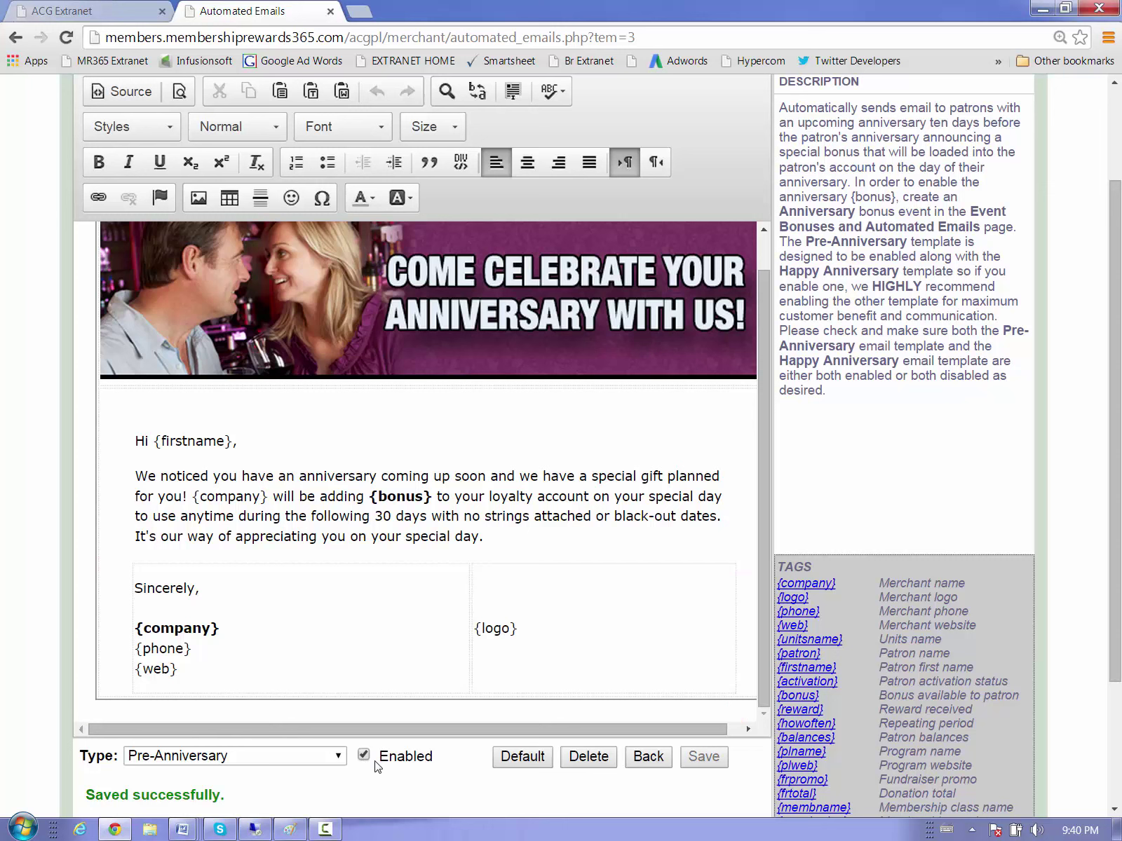
Switch the template type to Happy Anniversary and enable that email too
{"action": "left_click", "coordinate": [335, 758]}
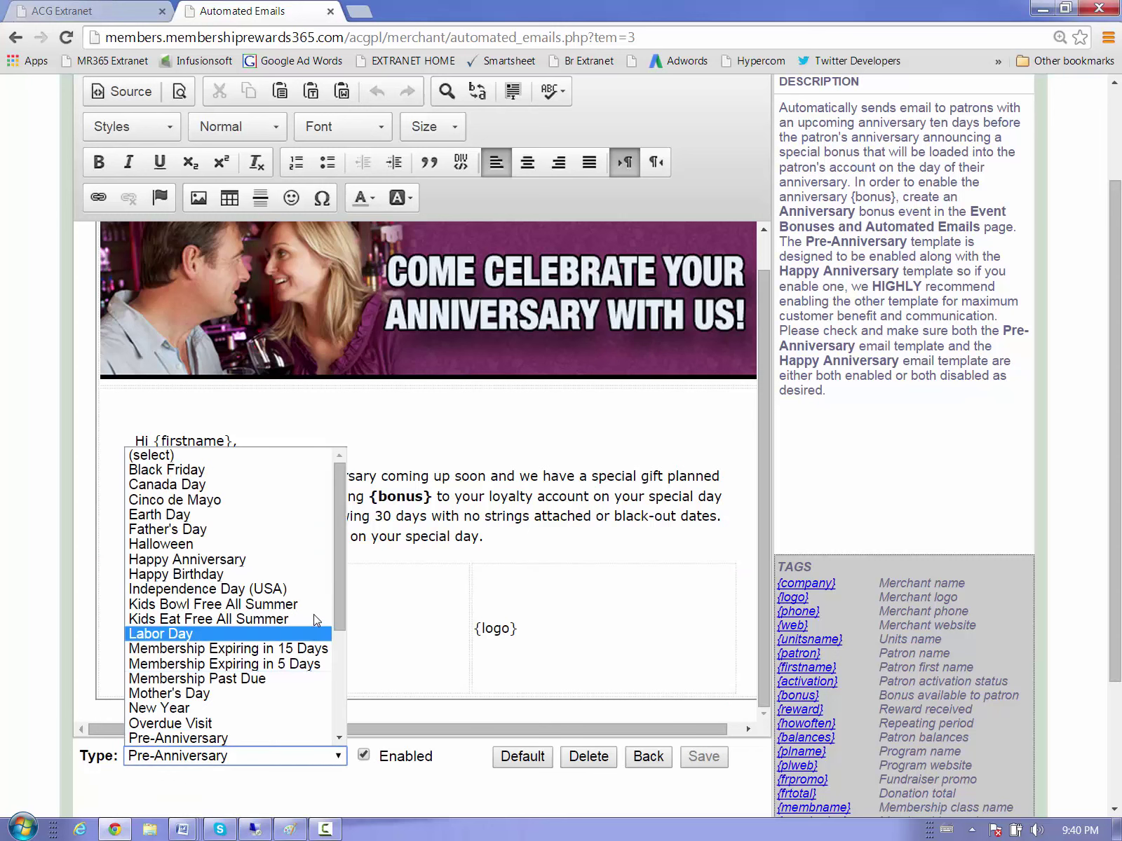
{"action": "left_click", "coordinate": [277, 560]}
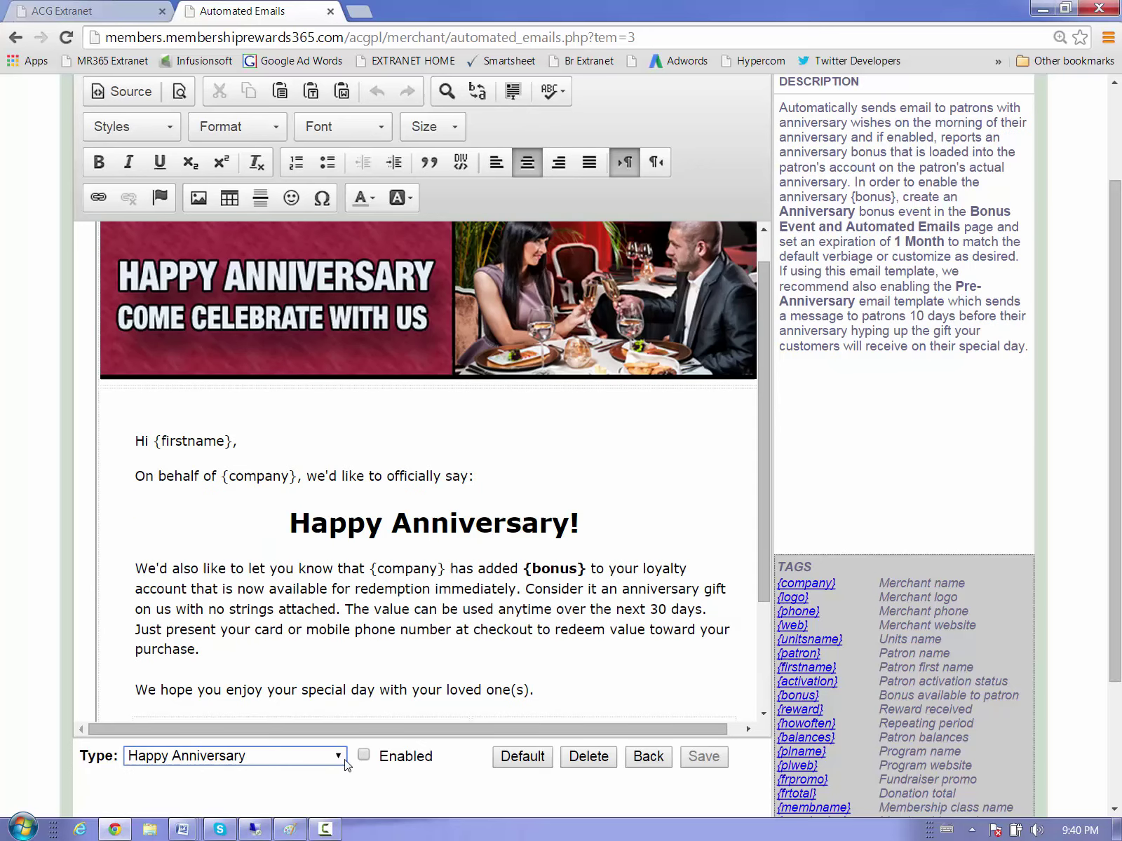
{"action": "left_click", "coordinate": [364, 755]}
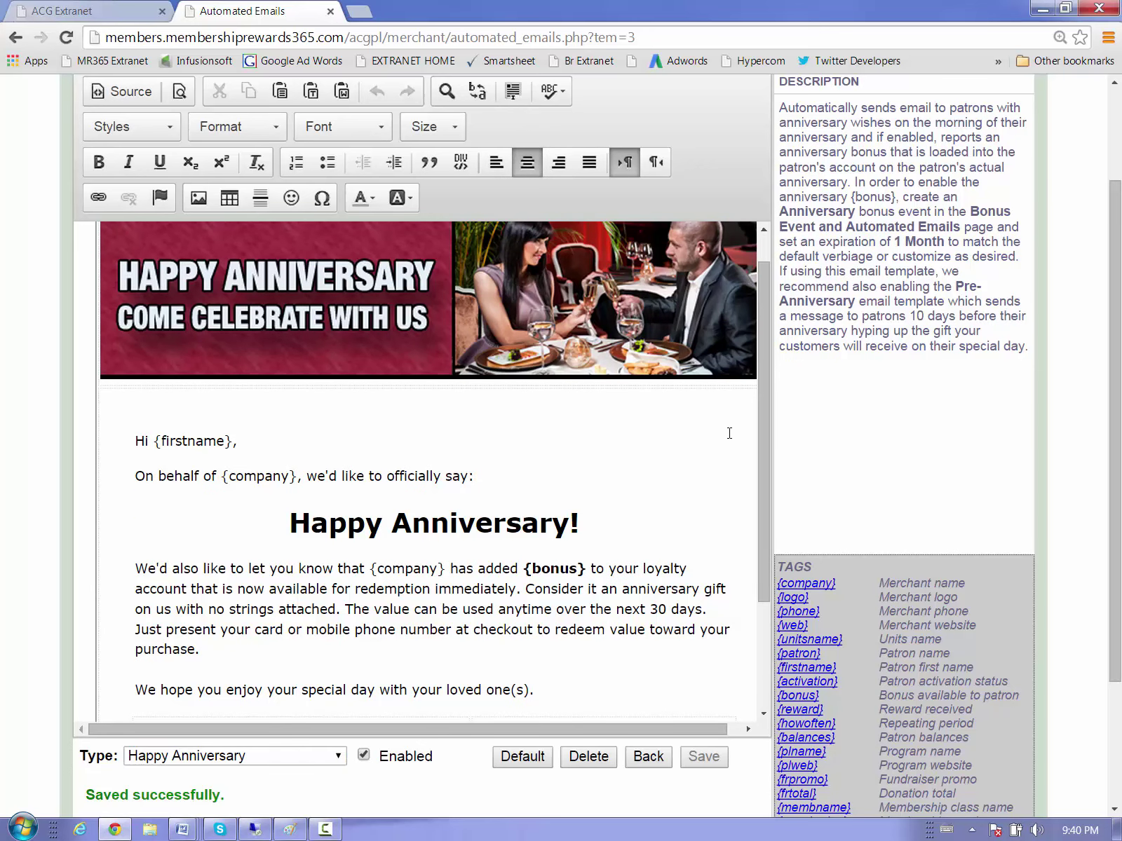
{"action": "scroll", "coordinate": [761, 400], "scroll_direction": "up", "scroll_amount": 2}
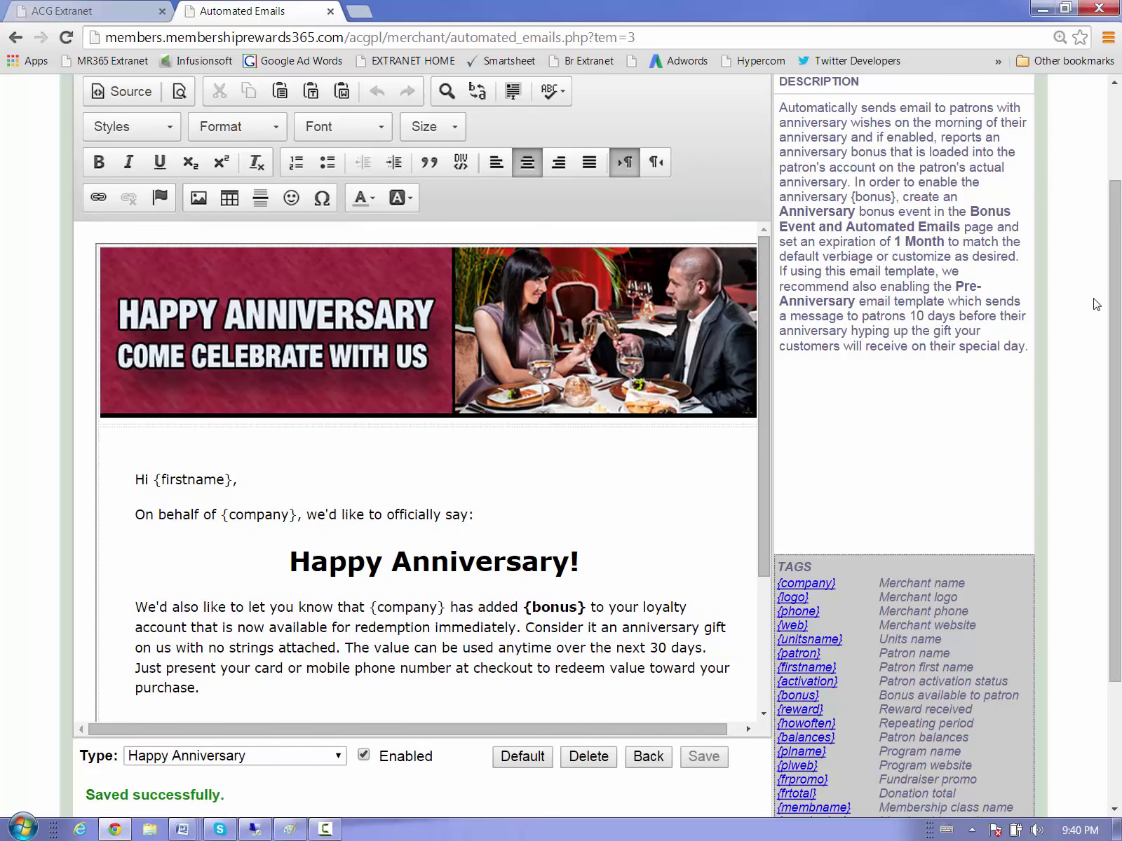
{"action": "scroll", "coordinate": [1114, 309], "scroll_direction": "down", "scroll_amount": 2}
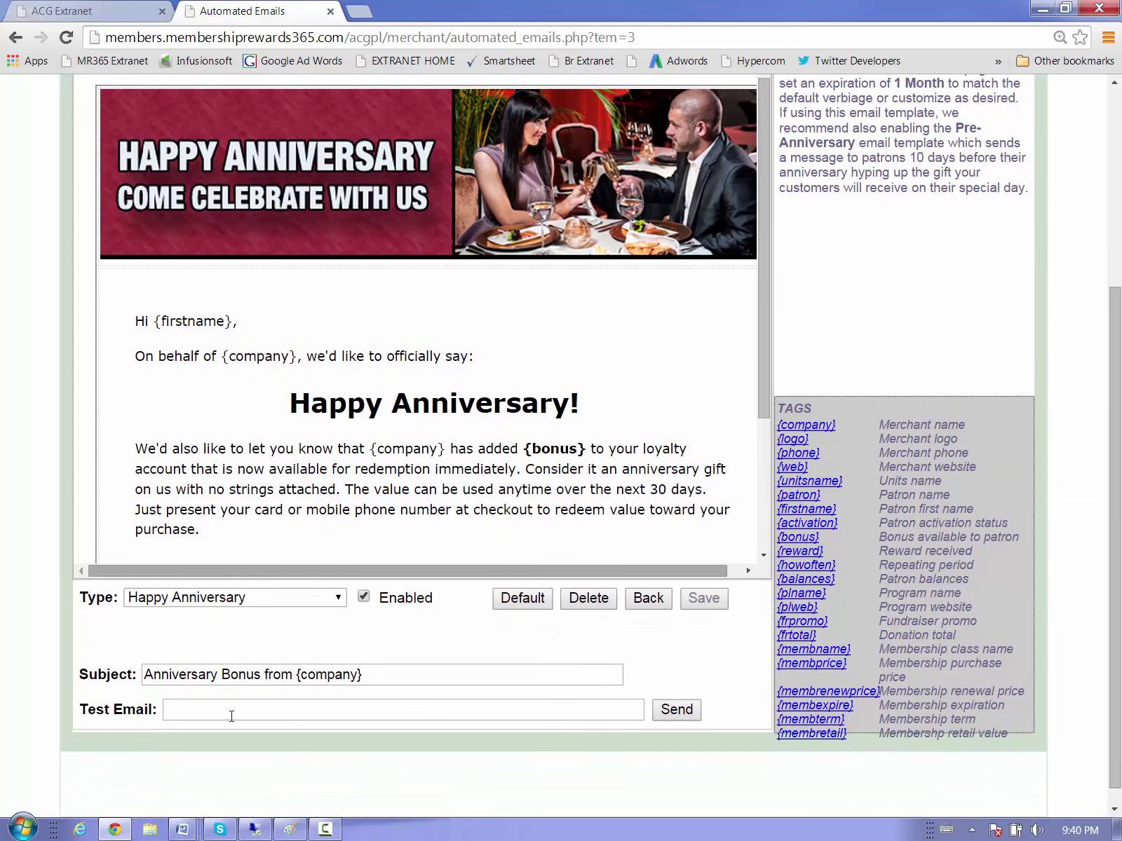
{"action": "left_click", "coordinate": [242, 714]}
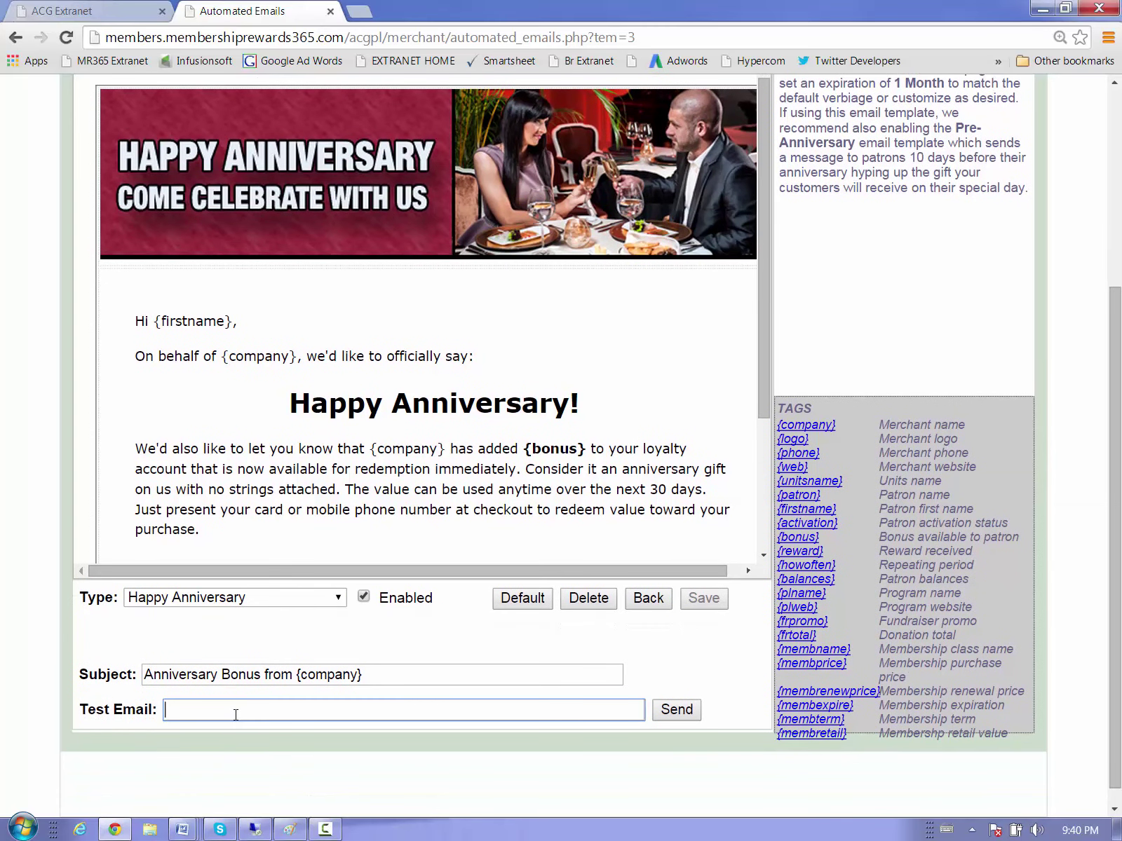
{"action": "scroll", "coordinate": [1116, 484], "scroll_direction": "up", "scroll_amount": 4}
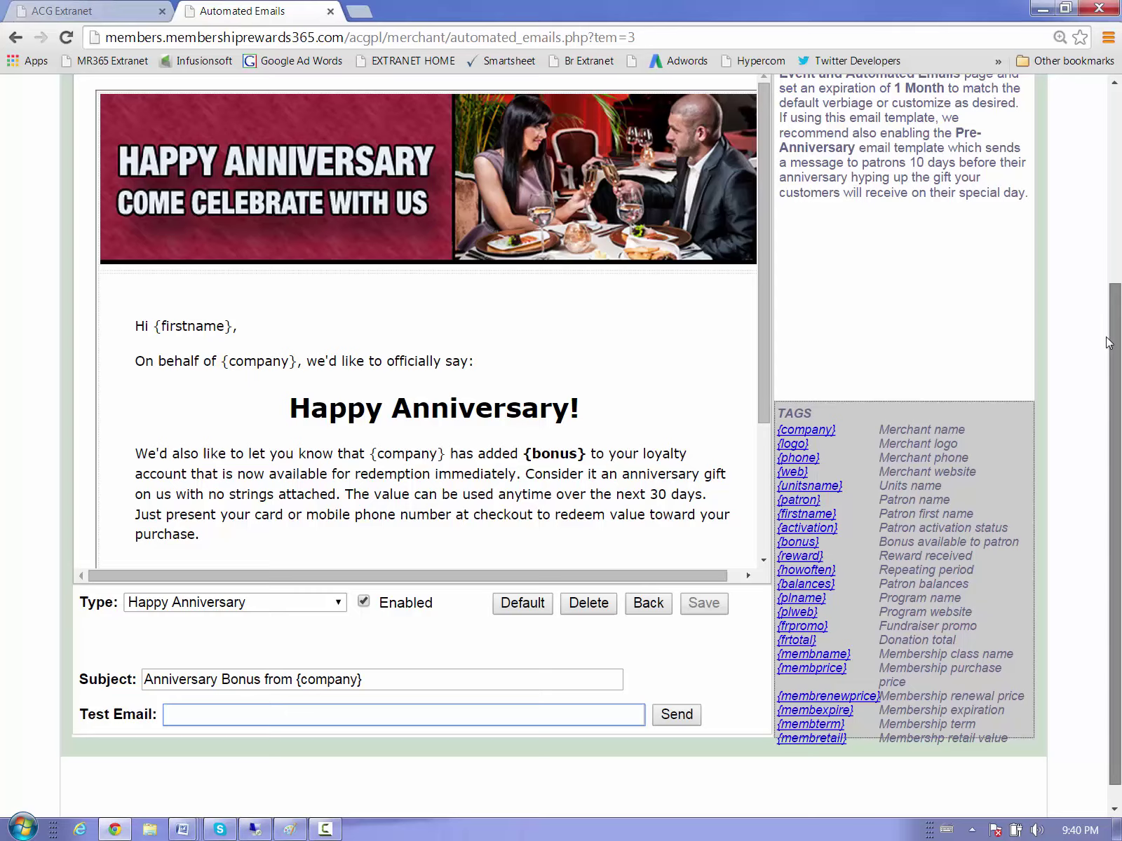
Go back via Merchant Home to Event-Based Bonuses & Automated Emails and scroll to Days of the Week
{"action": "left_click", "coordinate": [903, 160]}
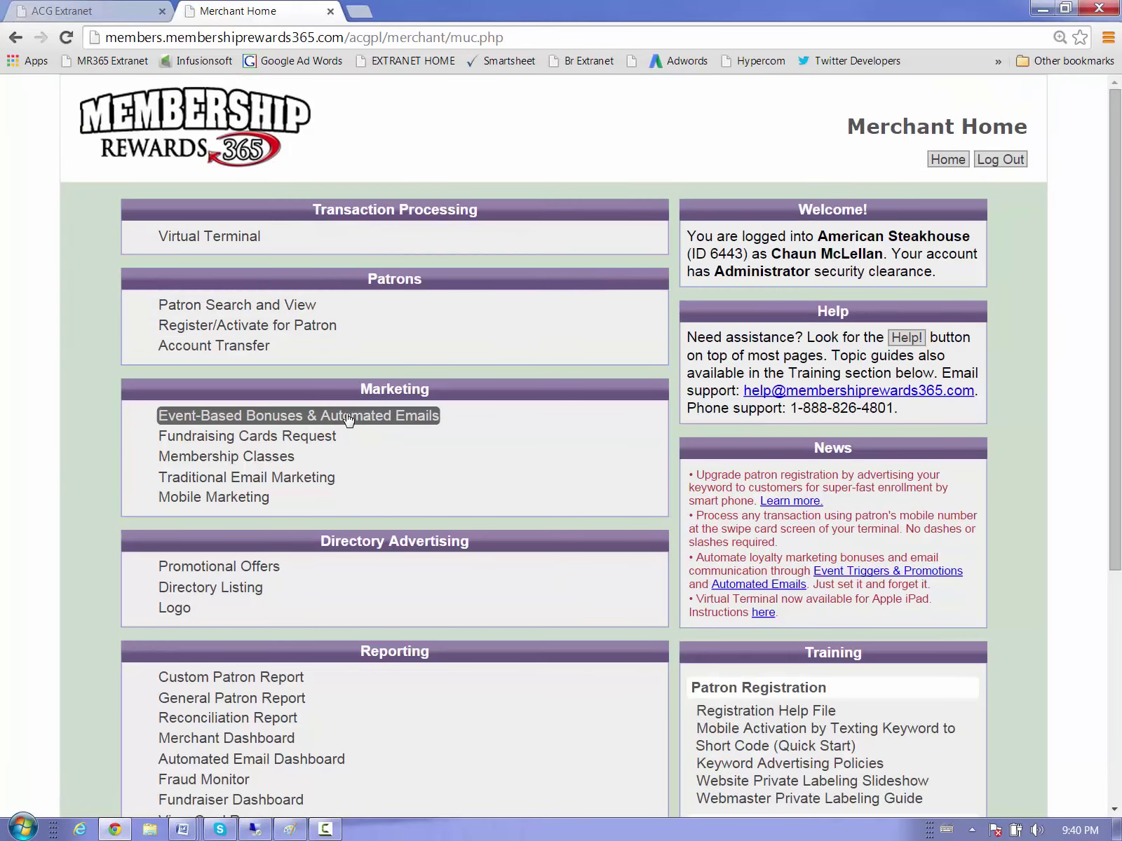
{"action": "left_click", "coordinate": [348, 416]}
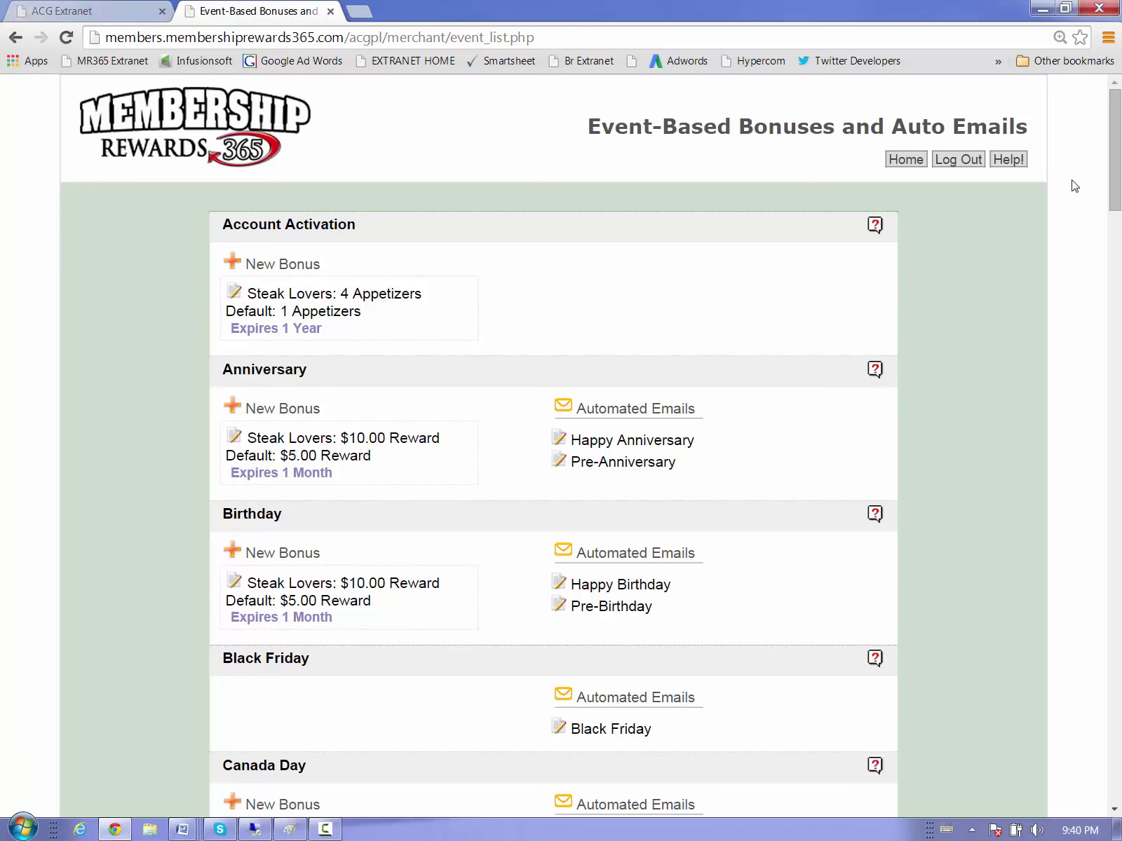
{"action": "left_click_drag", "start_coordinate": [1116, 169], "coordinate": [1110, 301]}
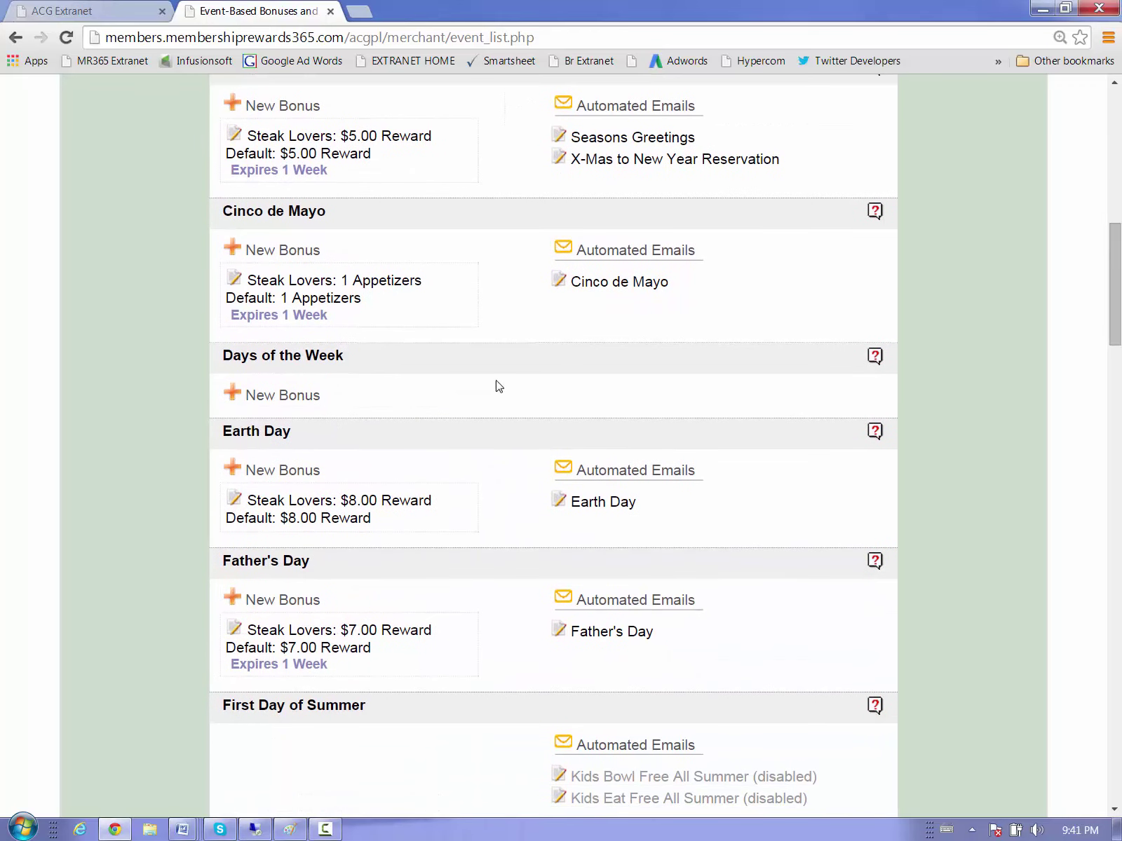
Create a Days of the Week bonus scheduled for Monday from 3pm to 6pm
{"action": "left_click", "coordinate": [233, 399]}
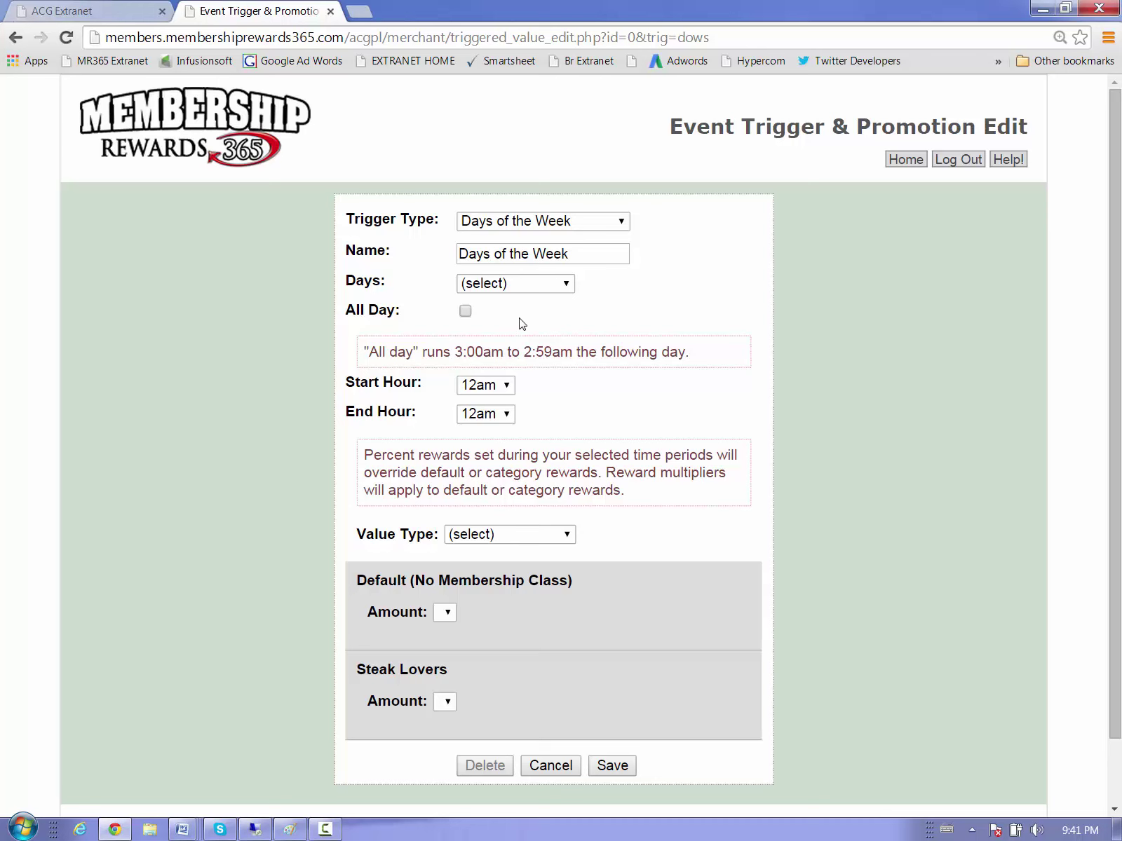
{"action": "left_click", "coordinate": [520, 285]}
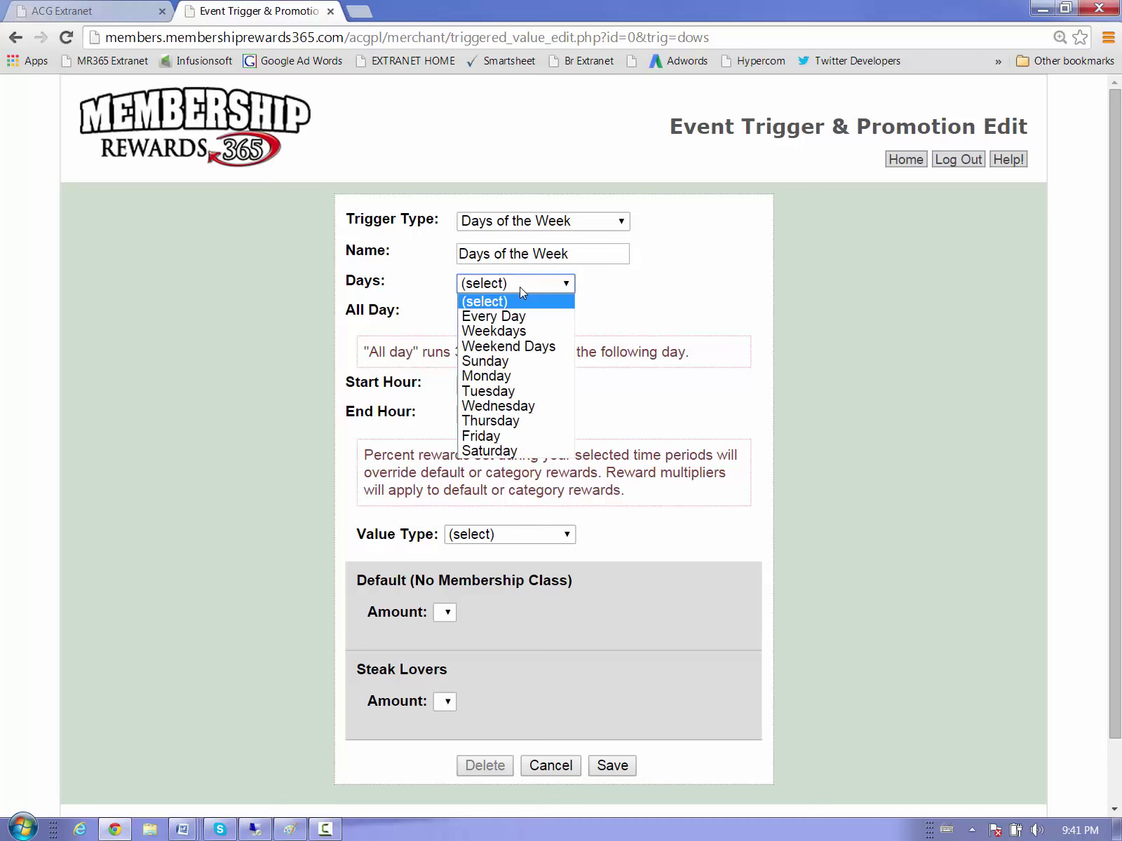
{"action": "left_click", "coordinate": [503, 376]}
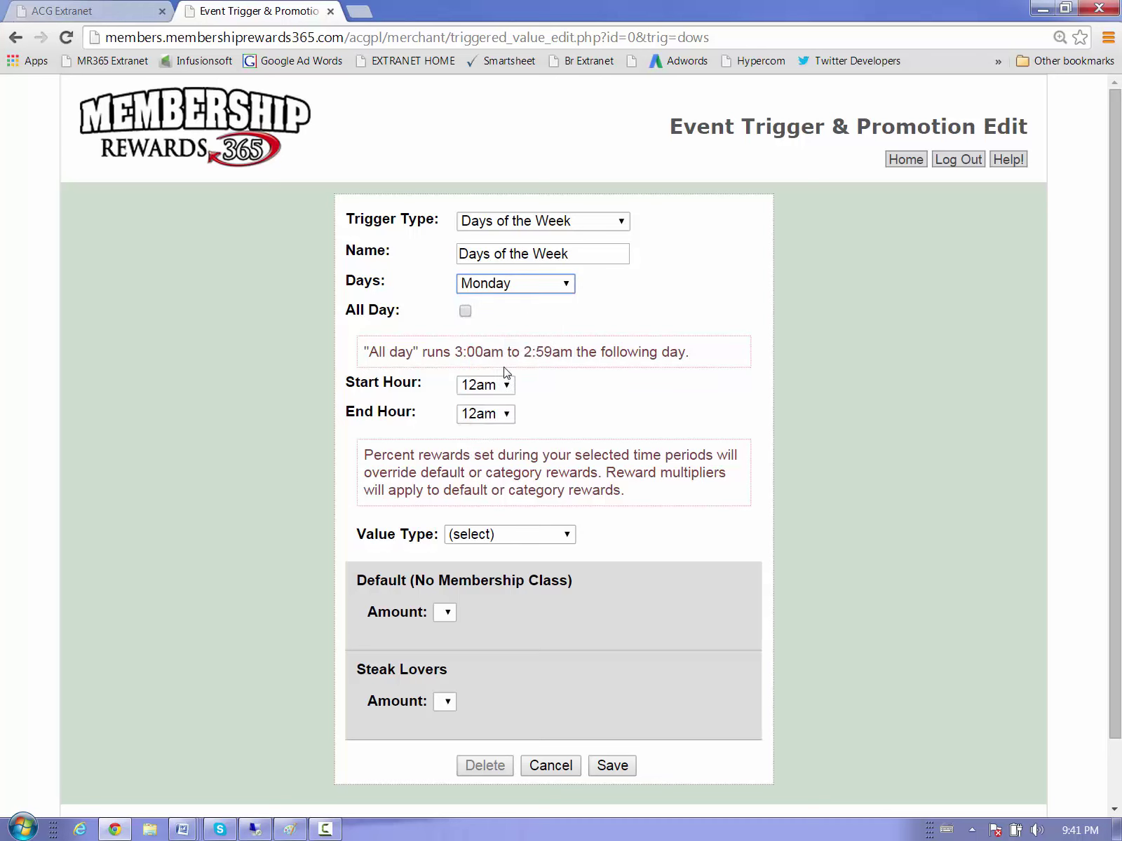
{"action": "left_click", "coordinate": [506, 387]}
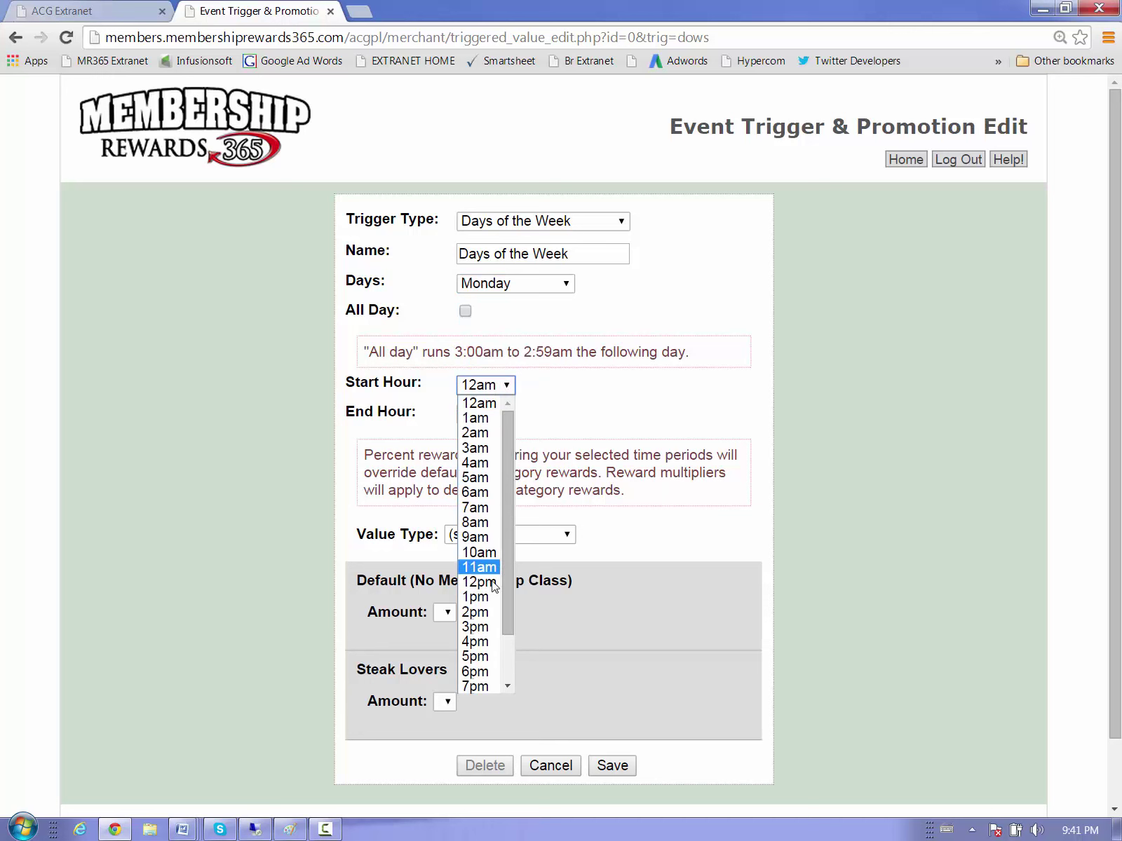
{"action": "left_click", "coordinate": [484, 626]}
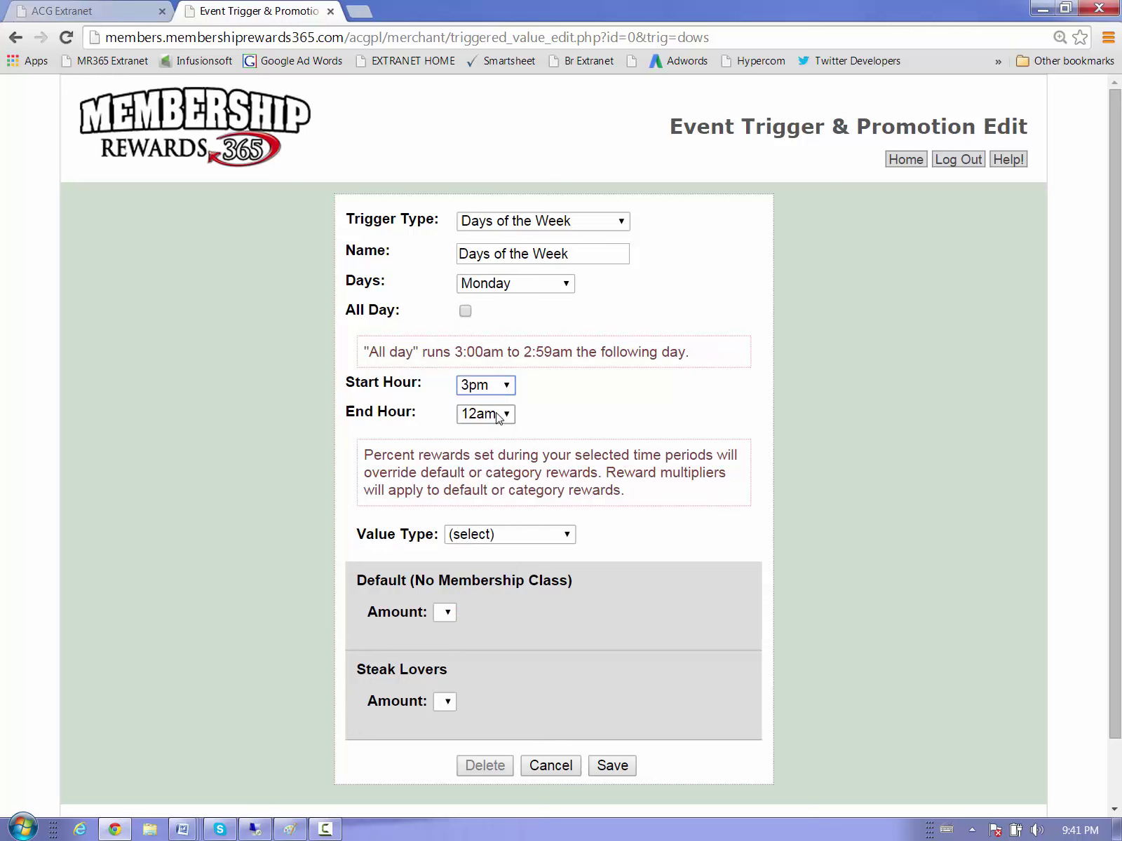
{"action": "left_click", "coordinate": [491, 415]}
{"action": "left_click", "coordinate": [477, 698]}
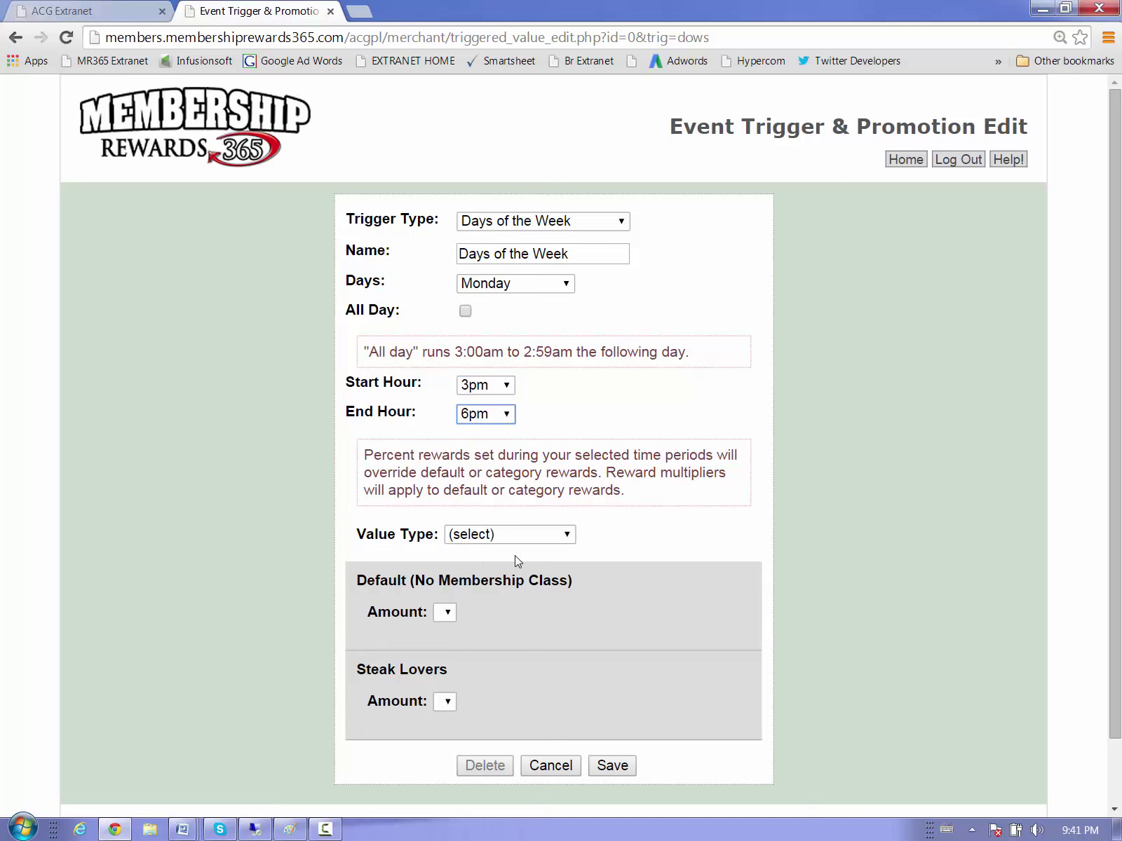
Make it a Reward Multiplier: Double by default, Quadruple for Steak Lovers, and save
{"action": "left_click", "coordinate": [521, 536]}
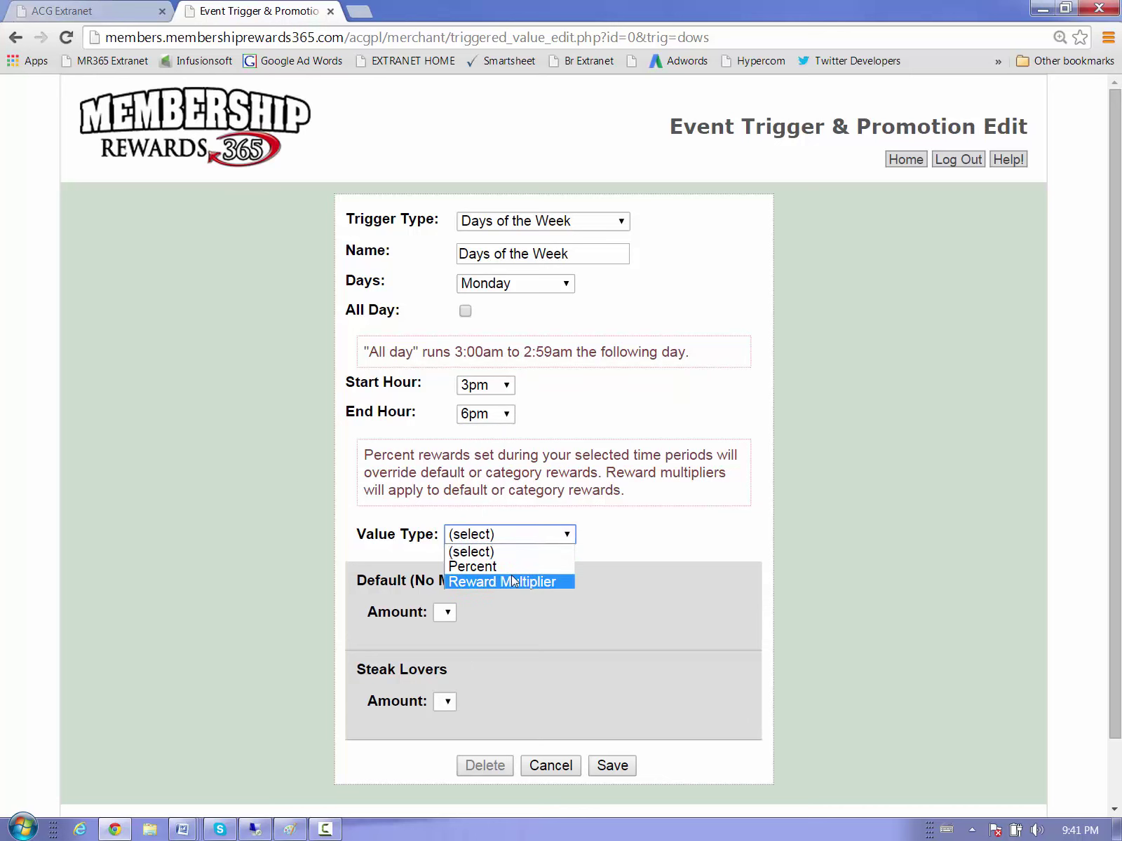
{"action": "left_click", "coordinate": [511, 576]}
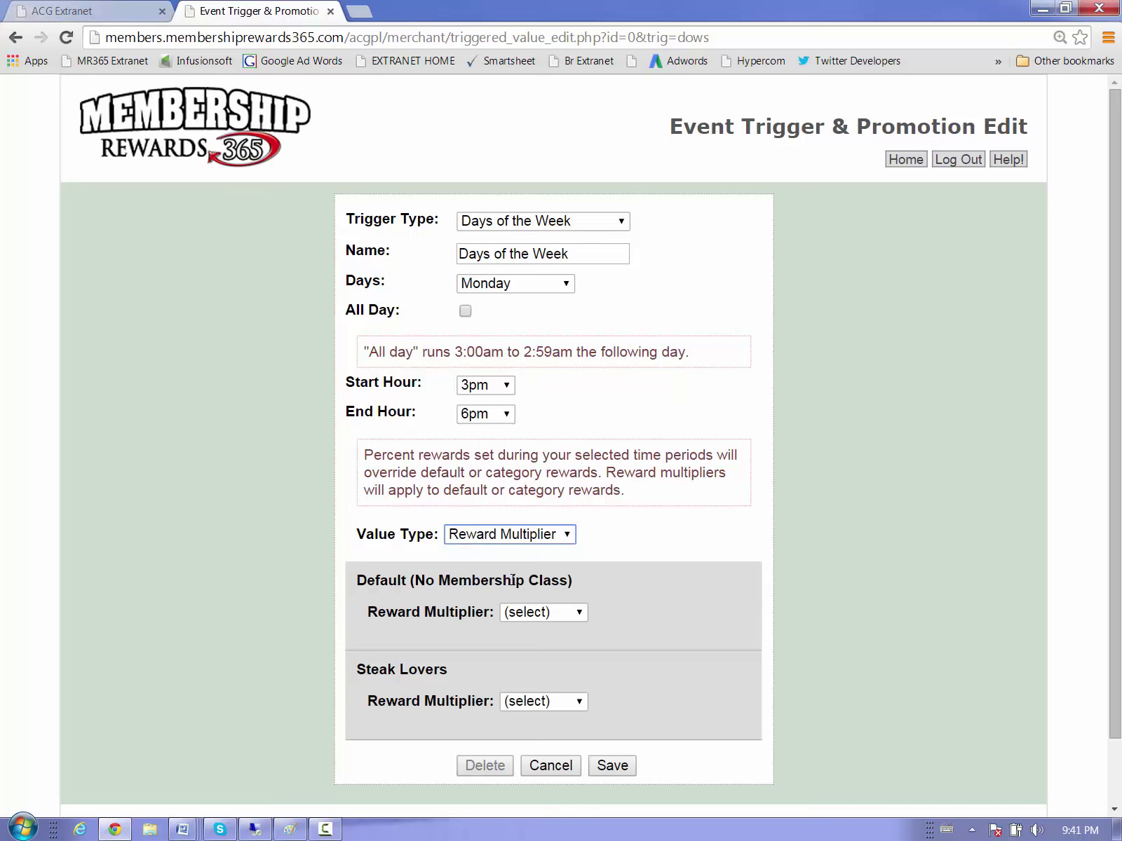
{"action": "left_click", "coordinate": [568, 616]}
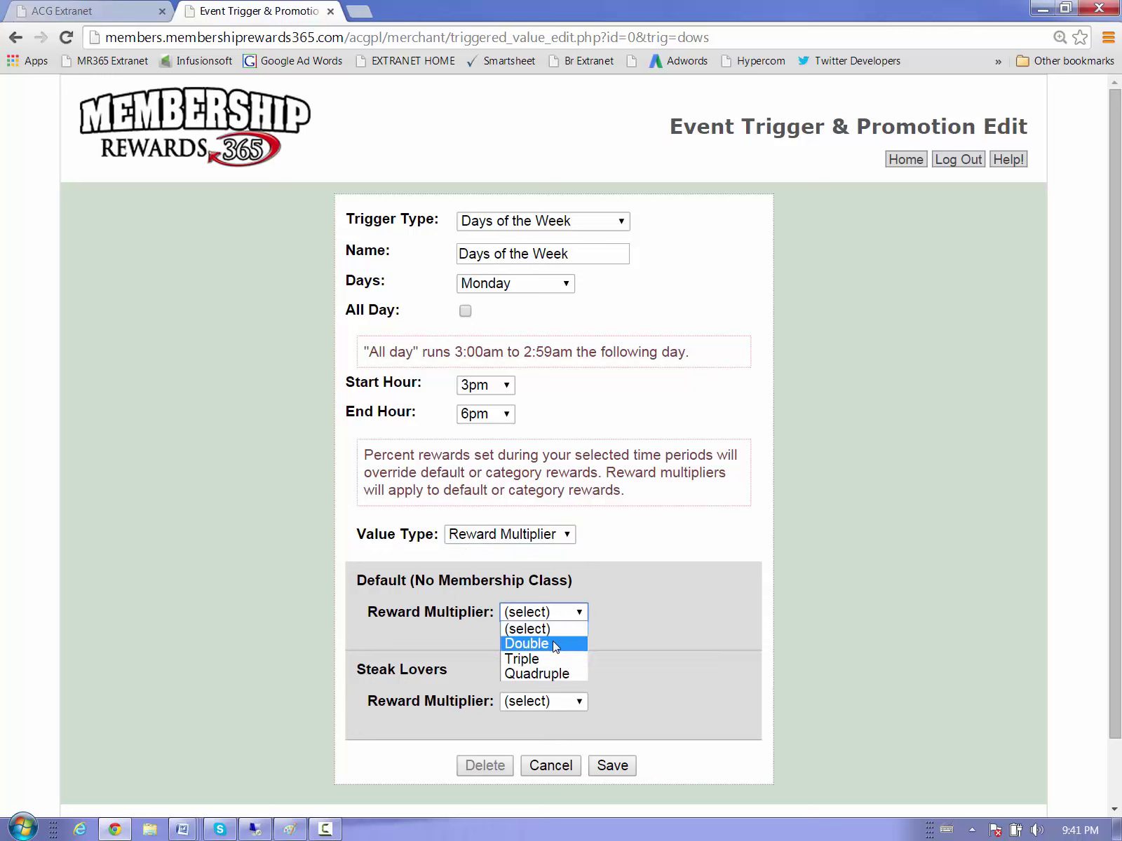
{"action": "left_click", "coordinate": [554, 644]}
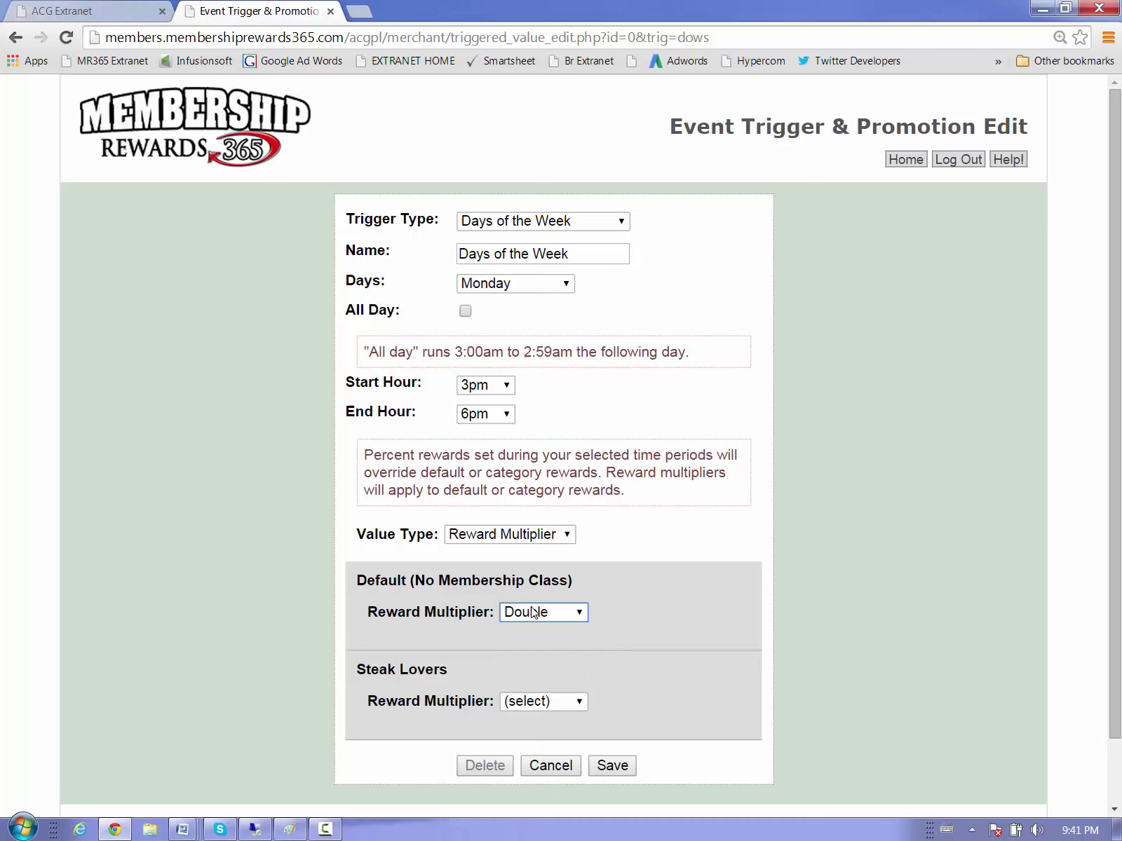
{"action": "left_click", "coordinate": [549, 701]}
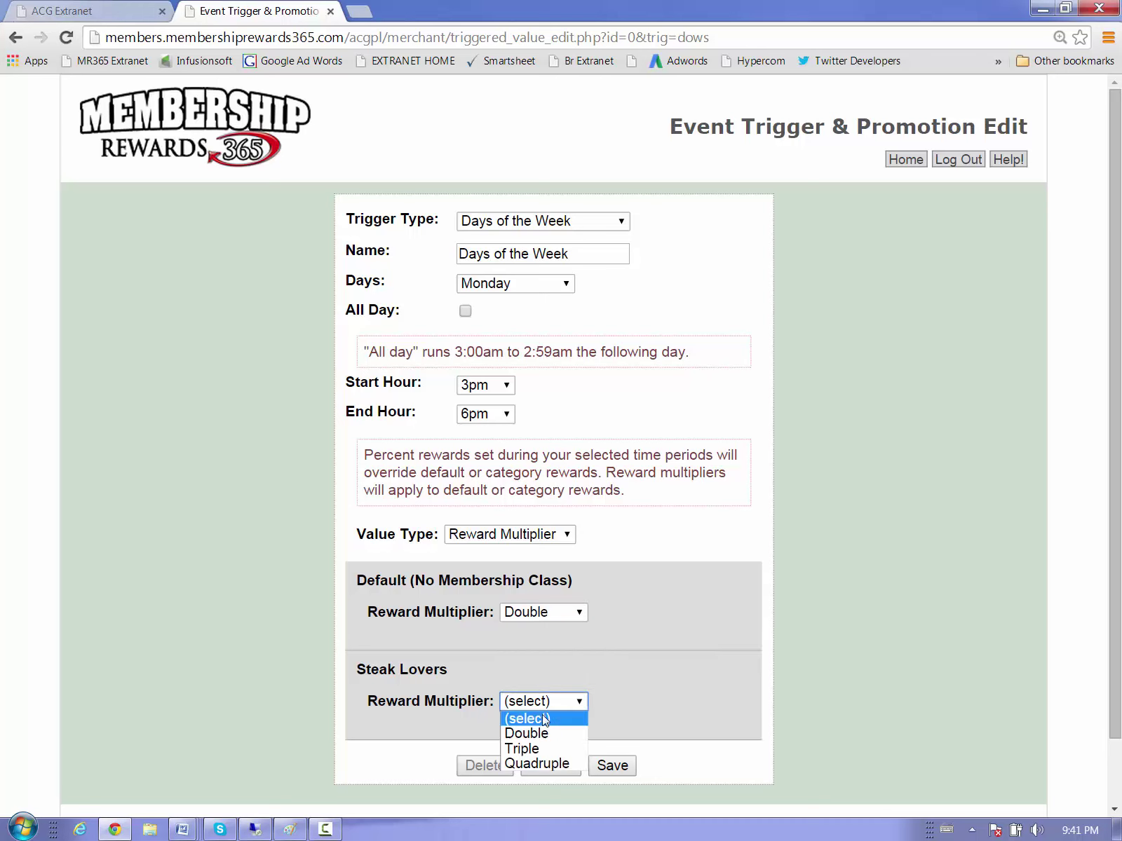
{"action": "left_click", "coordinate": [542, 764]}
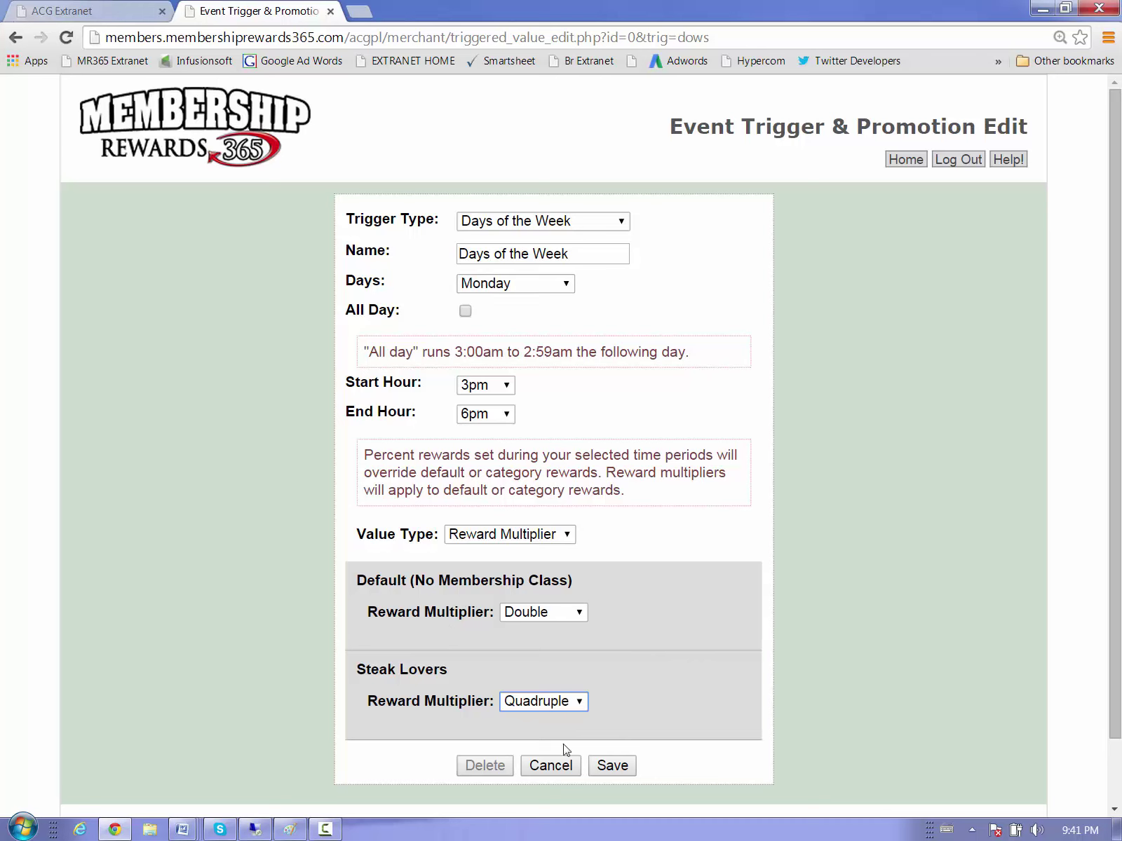
{"action": "left_click", "coordinate": [608, 766]}
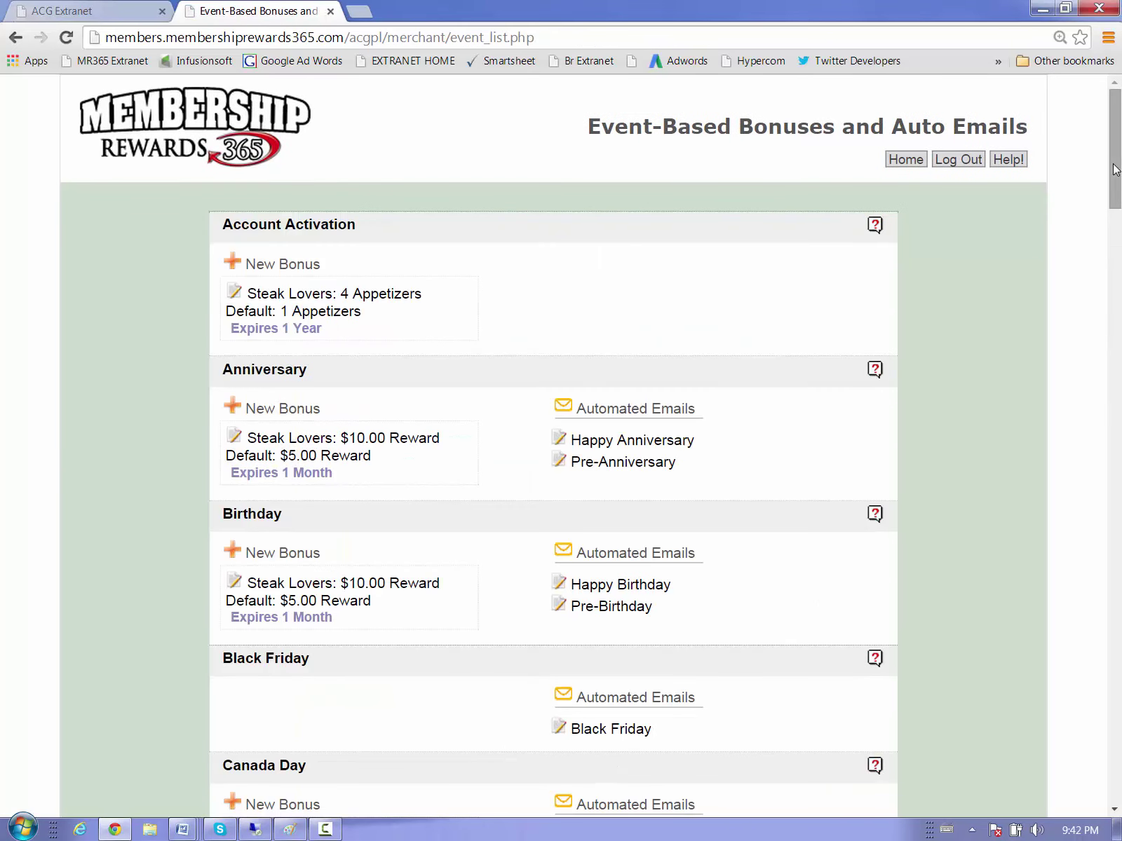
Scroll down the event list to the Gift Load Bonus section
{"action": "scroll", "coordinate": [1035, 203], "scroll_direction": "down", "scroll_amount": 5}
{"action": "scroll", "coordinate": [553, 448], "scroll_direction": "down", "scroll_amount": 5}
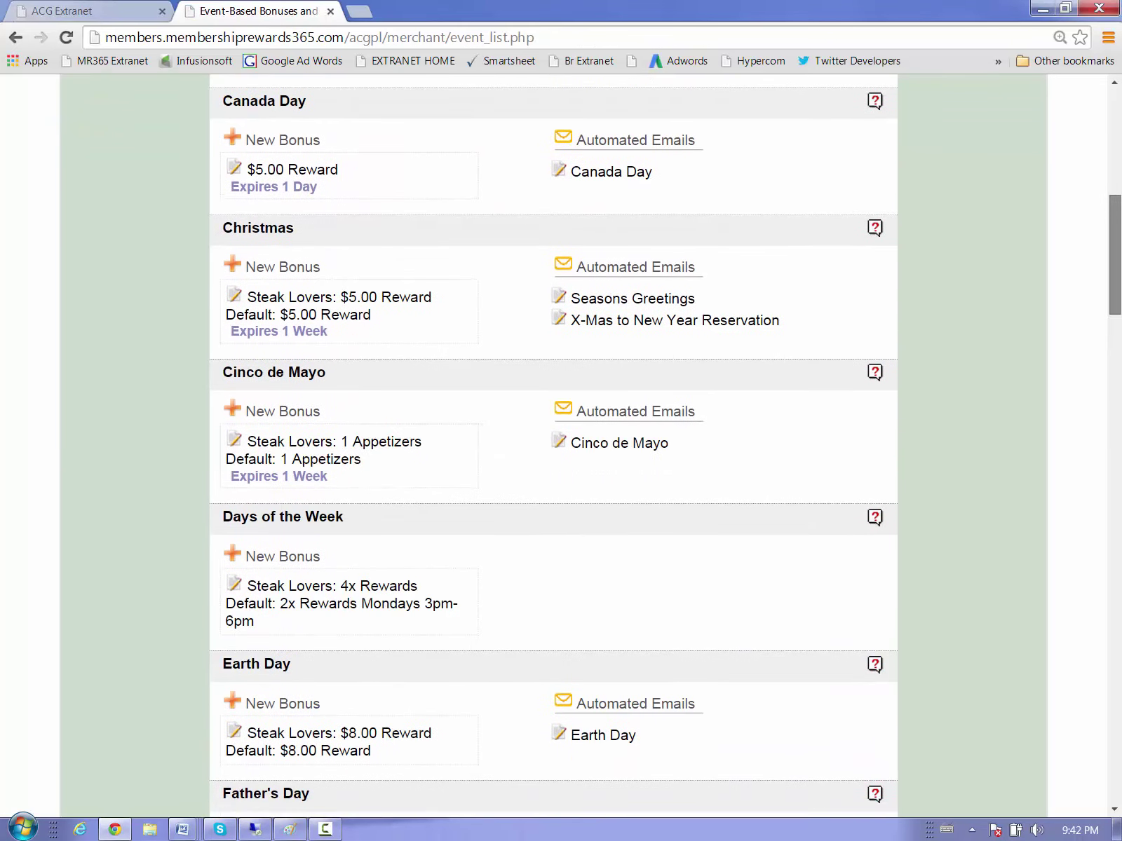
{"action": "scroll", "coordinate": [554, 446], "scroll_direction": "down", "scroll_amount": 7}
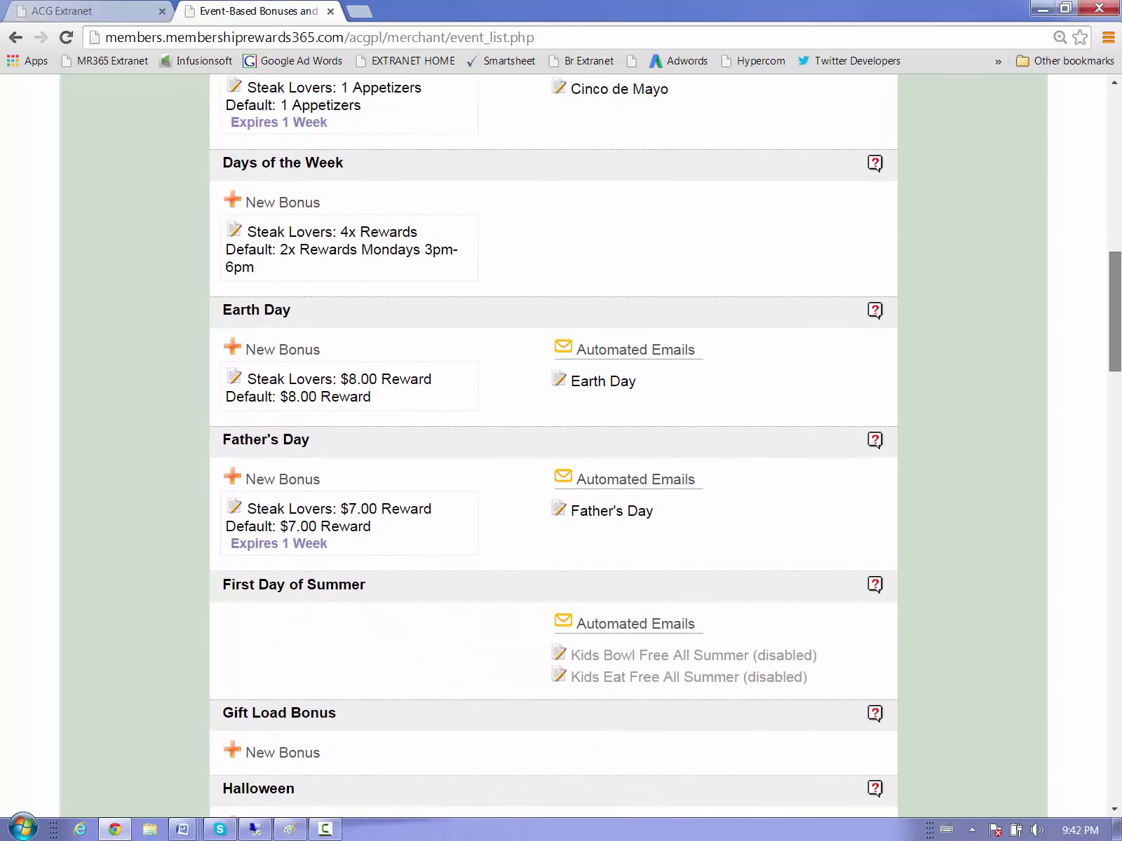
{"action": "scroll", "coordinate": [272, 325], "scroll_direction": "down", "scroll_amount": 3}
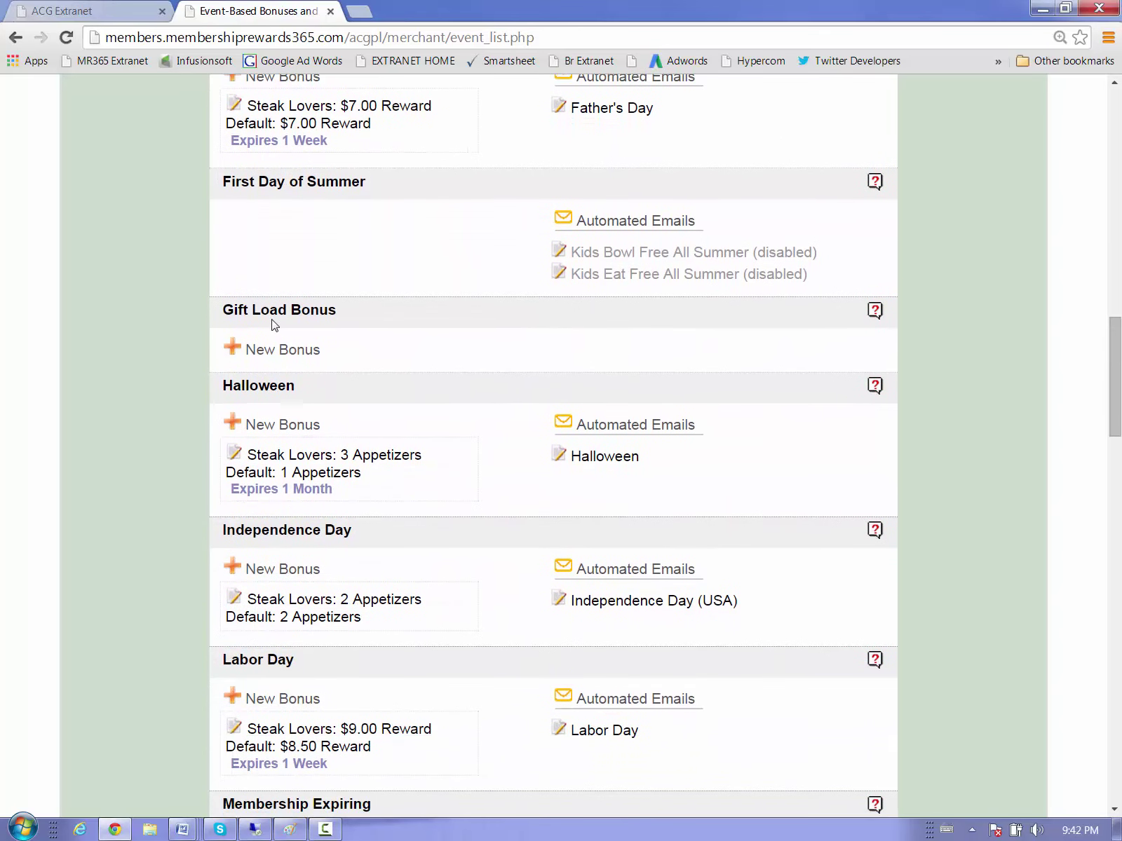
Set up a new Gift Load Bonus as Percent: 20% by default and 30% for Steak Lovers
{"action": "left_click", "coordinate": [231, 351]}
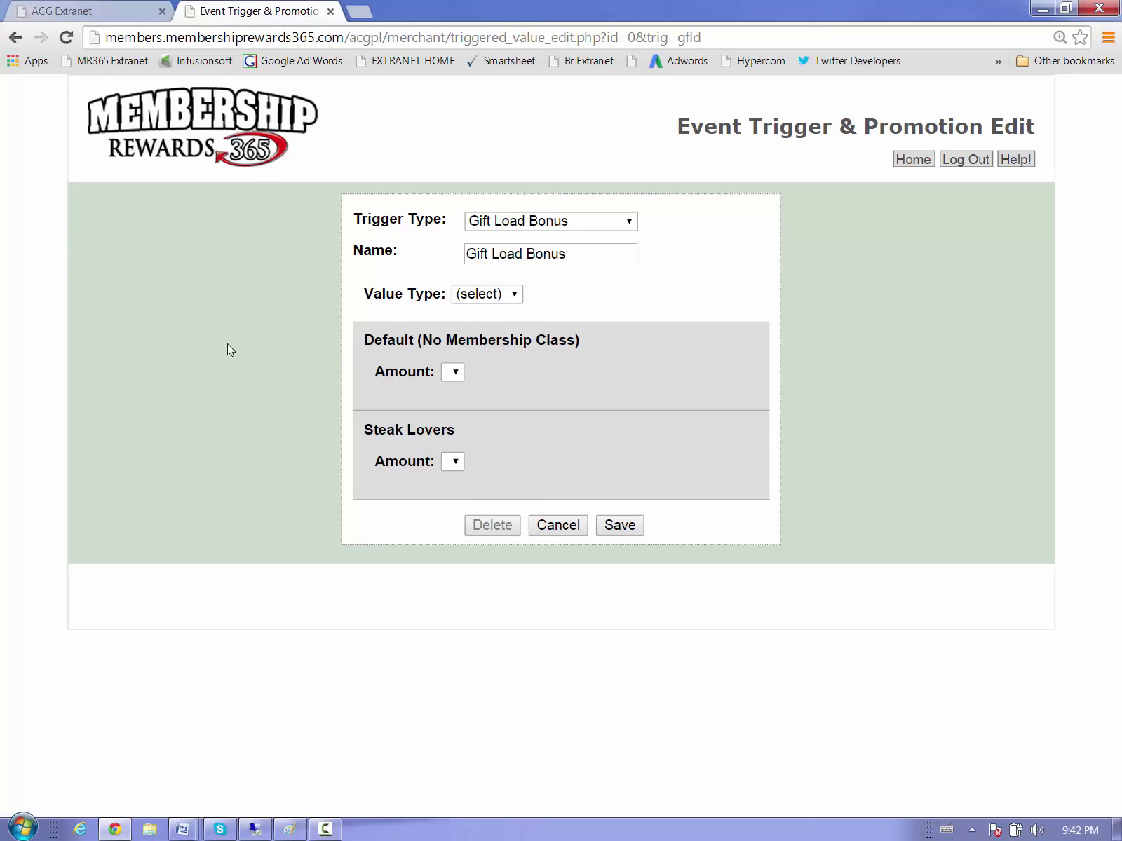
{"action": "left_click", "coordinate": [515, 295]}
{"action": "left_click", "coordinate": [497, 325]}
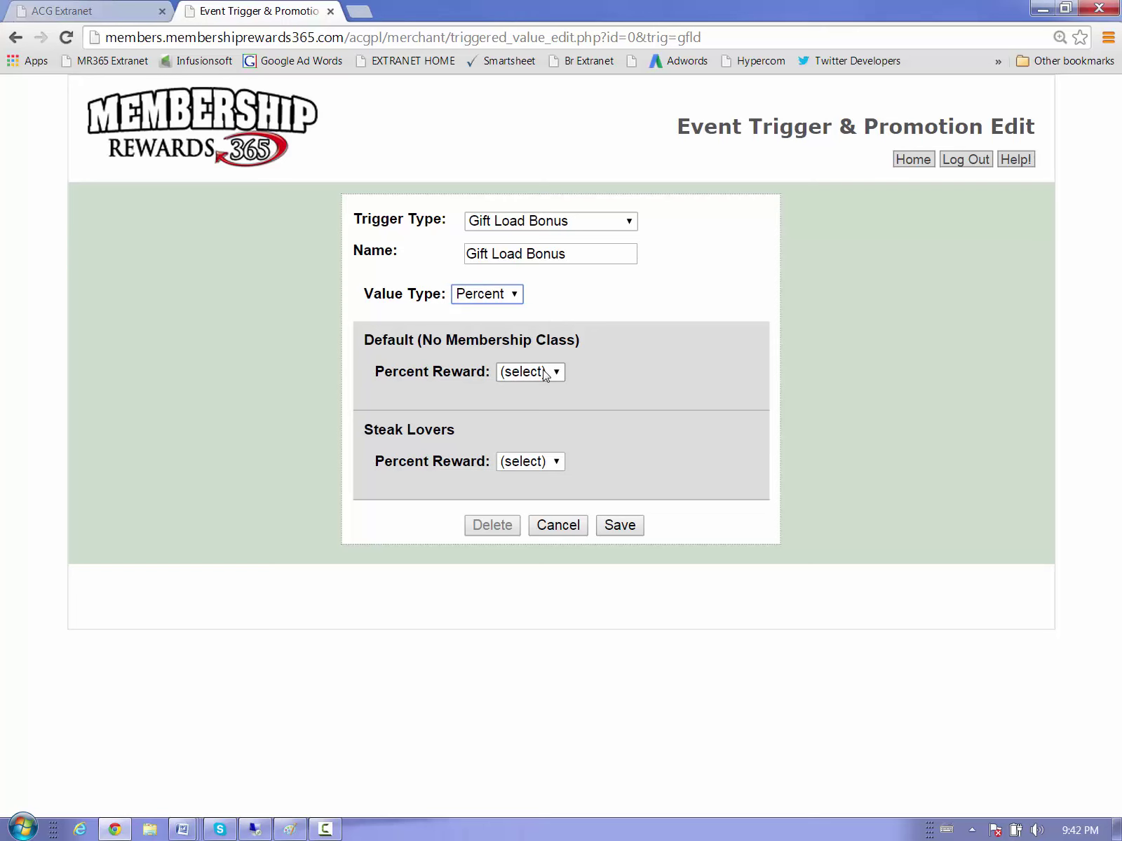
{"action": "left_click", "coordinate": [547, 379]}
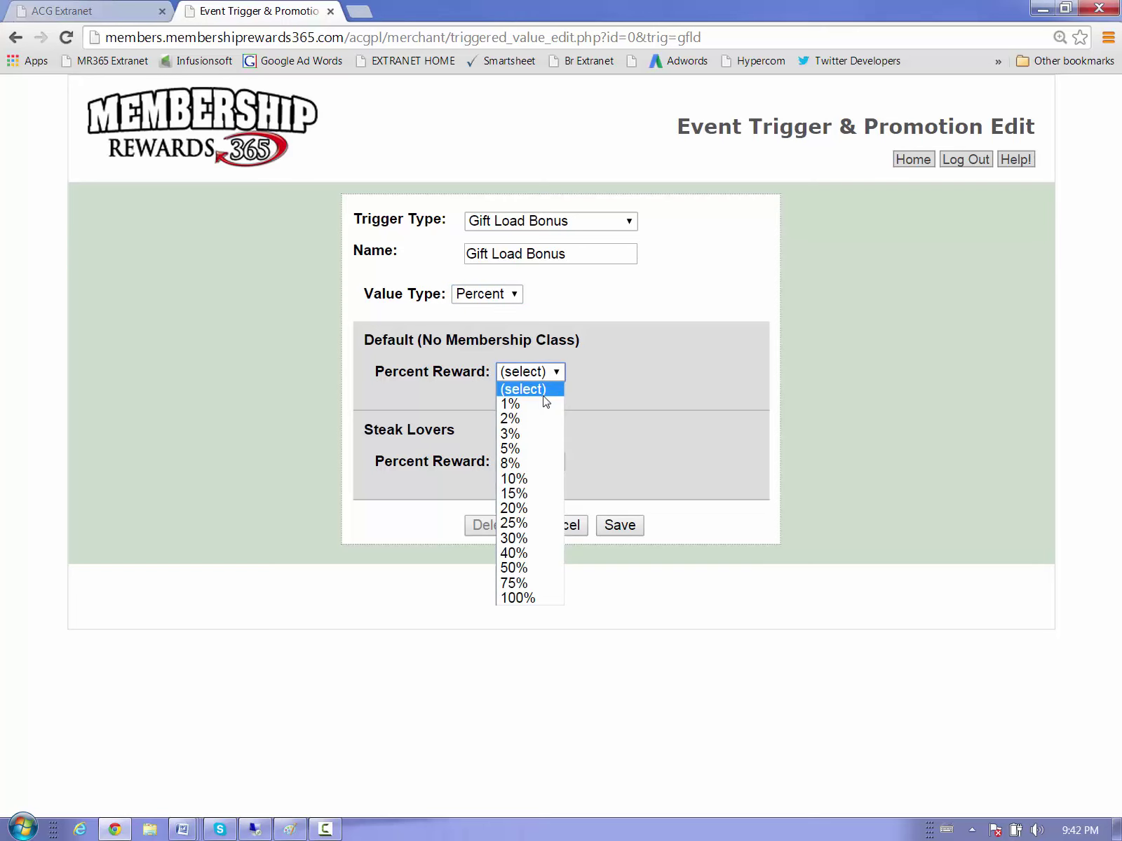
{"action": "left_click", "coordinate": [531, 508]}
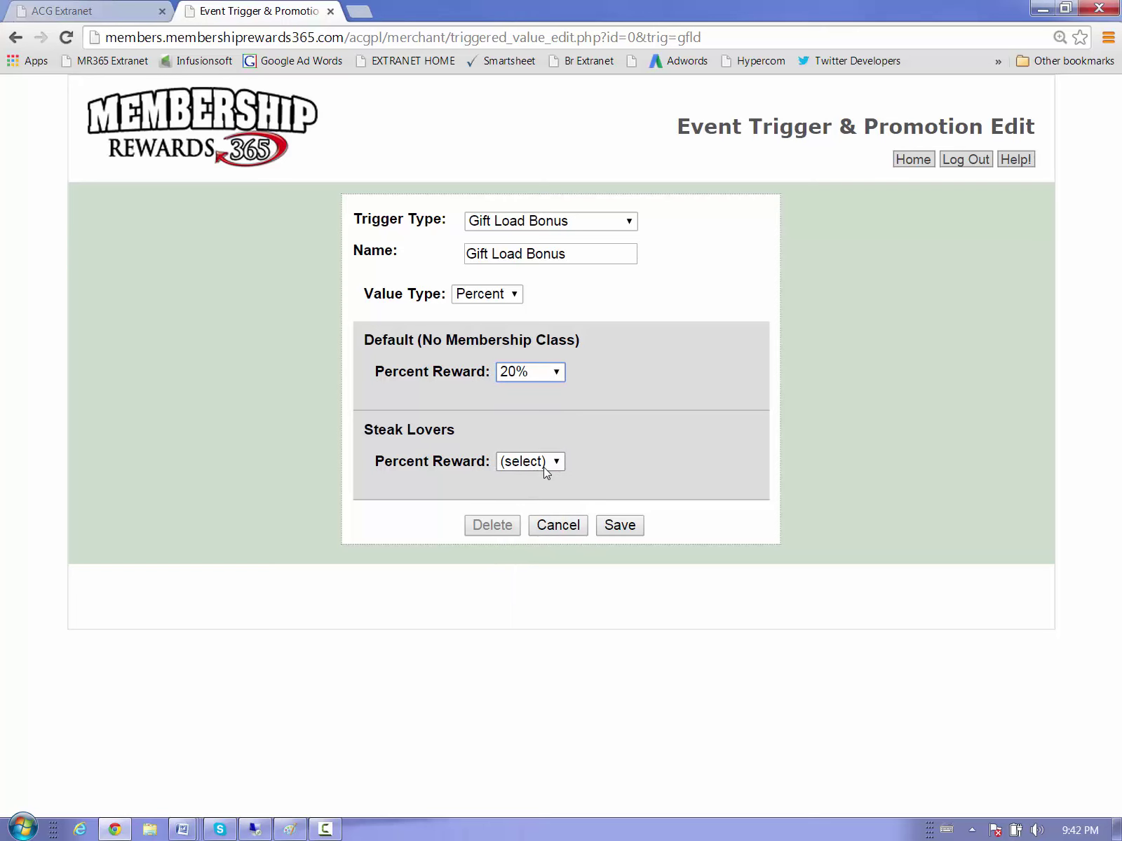
{"action": "left_click", "coordinate": [550, 461]}
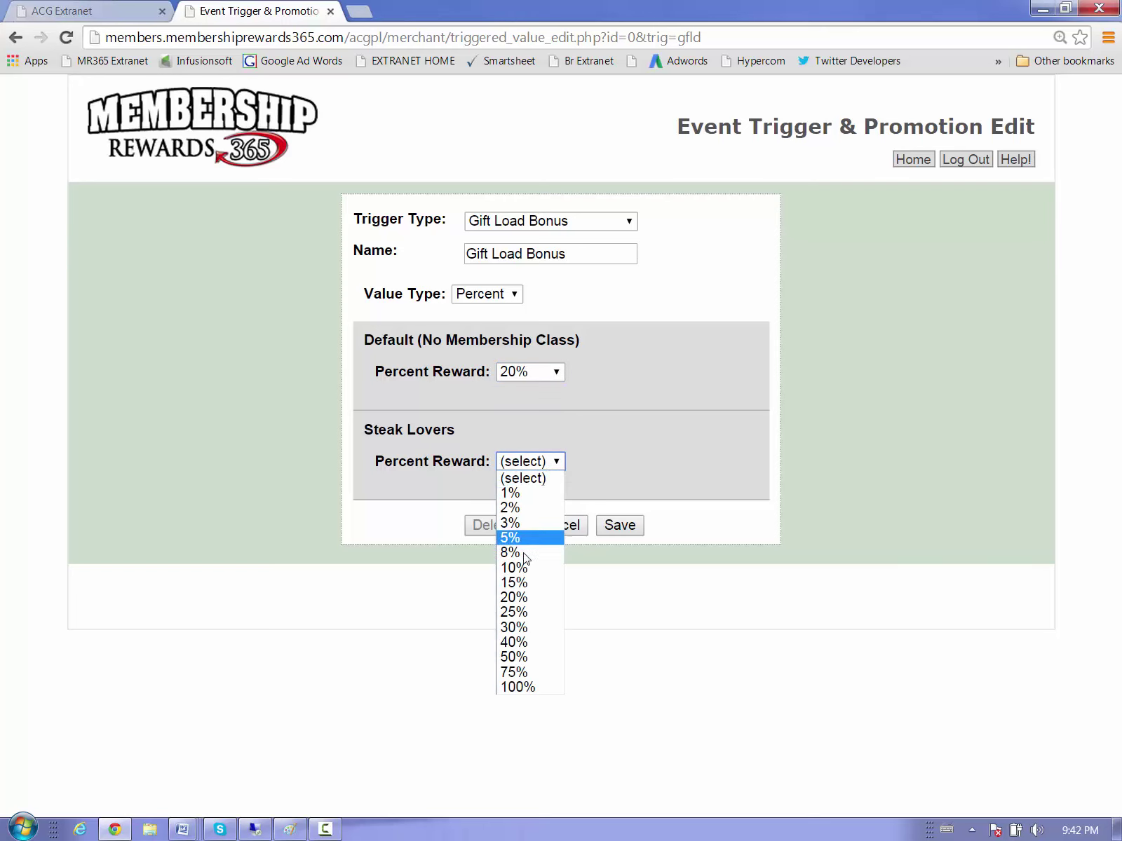
{"action": "left_click", "coordinate": [531, 597]}
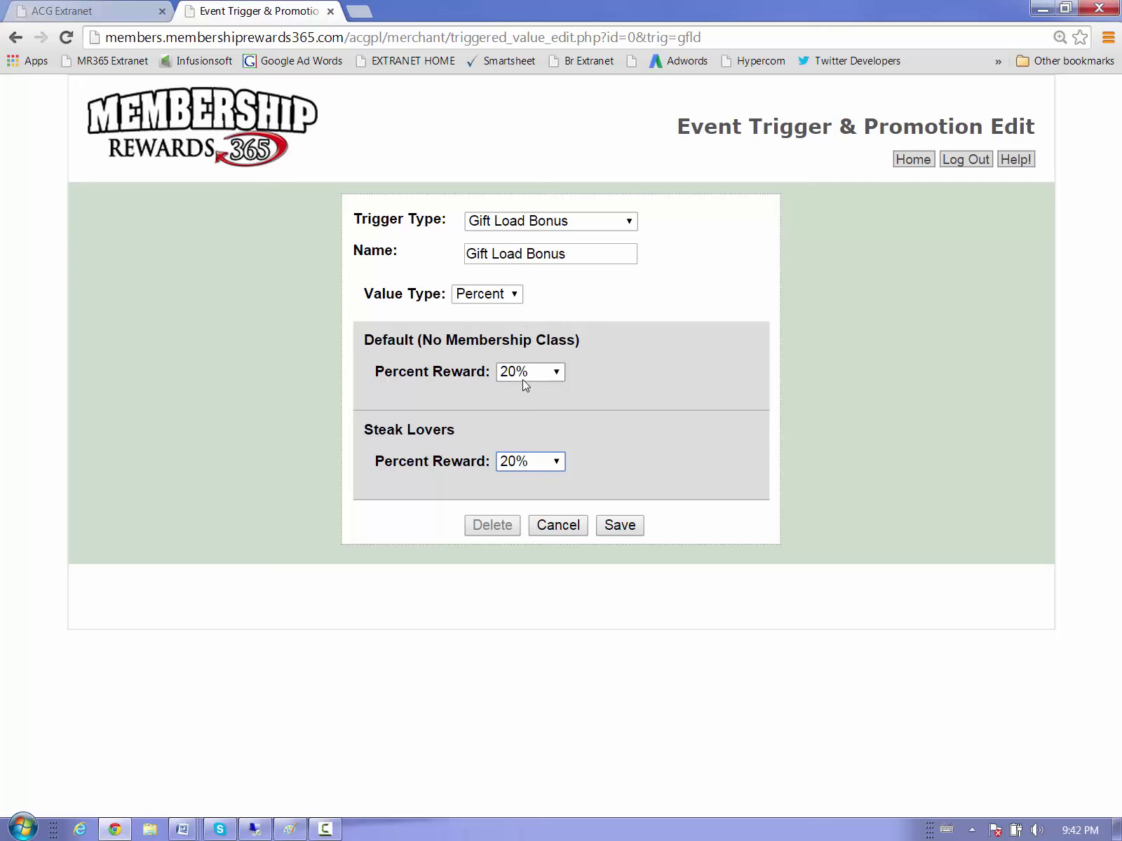
{"action": "left_click", "coordinate": [539, 462]}
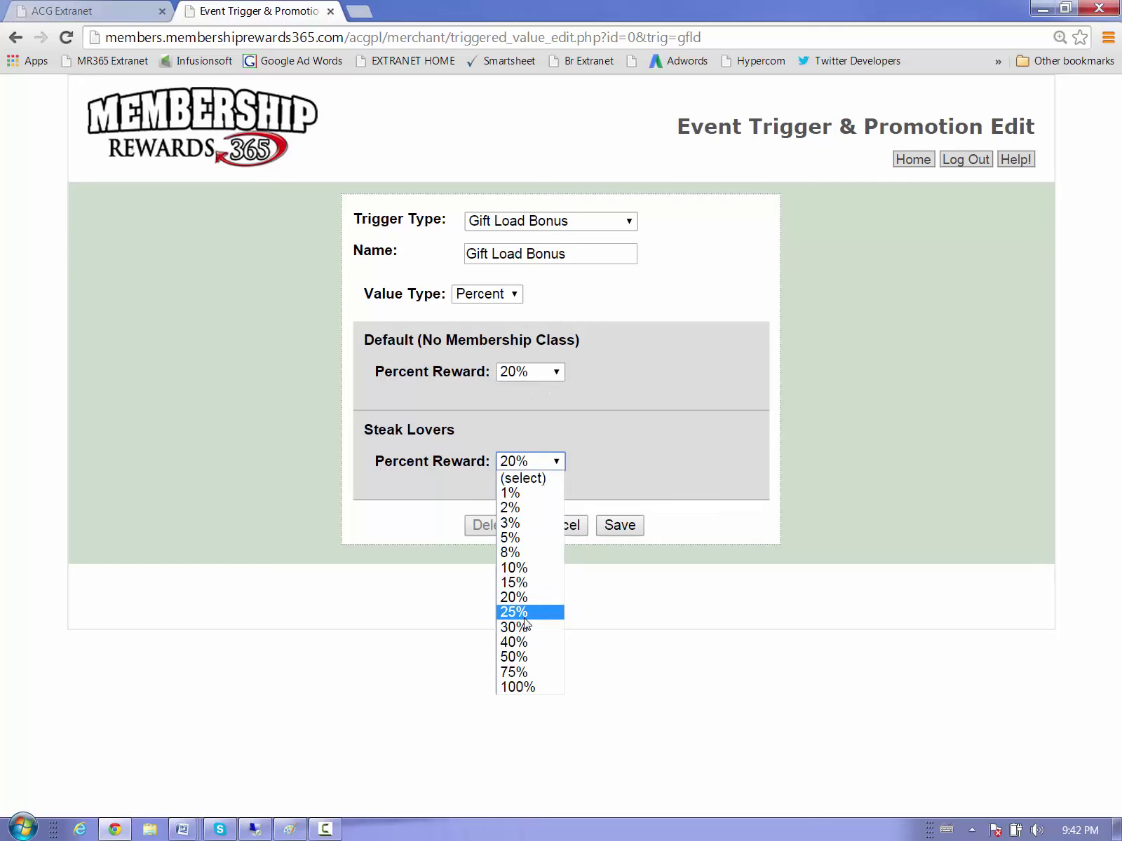
{"action": "left_click", "coordinate": [528, 627]}
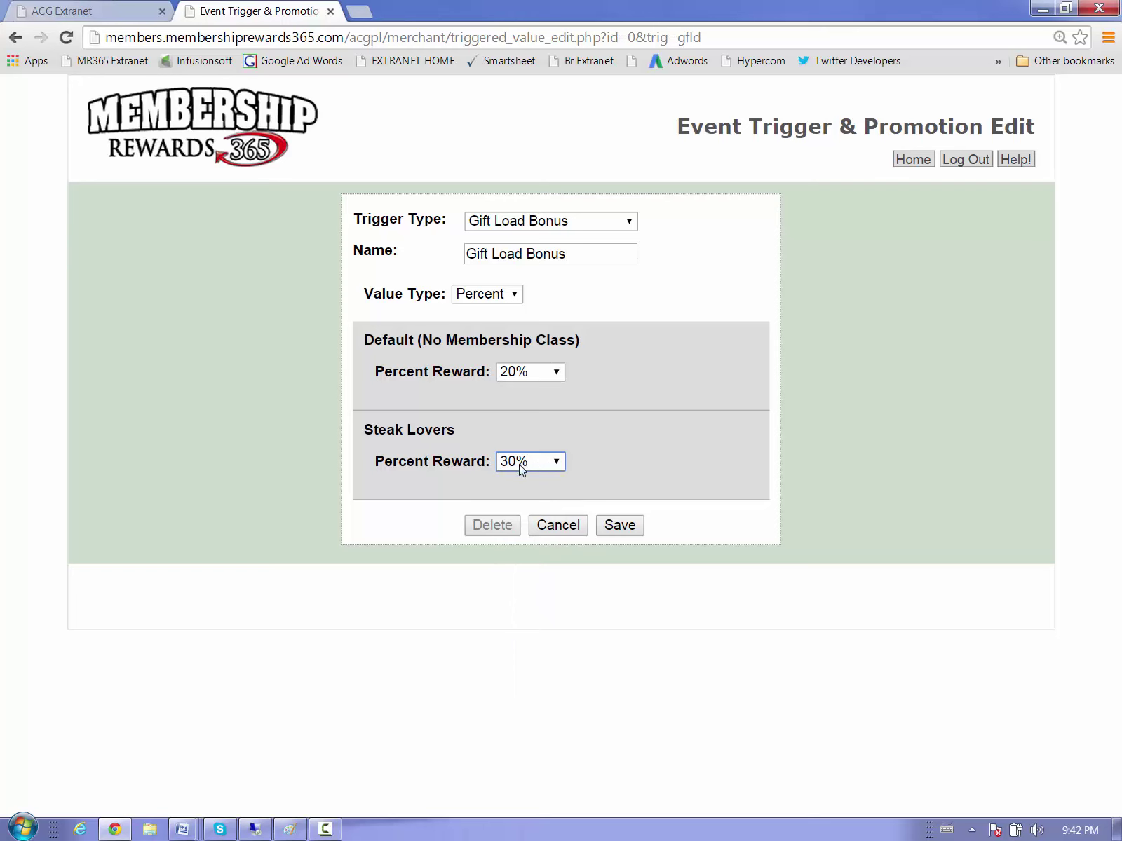
{"action": "left_click", "coordinate": [620, 525]}
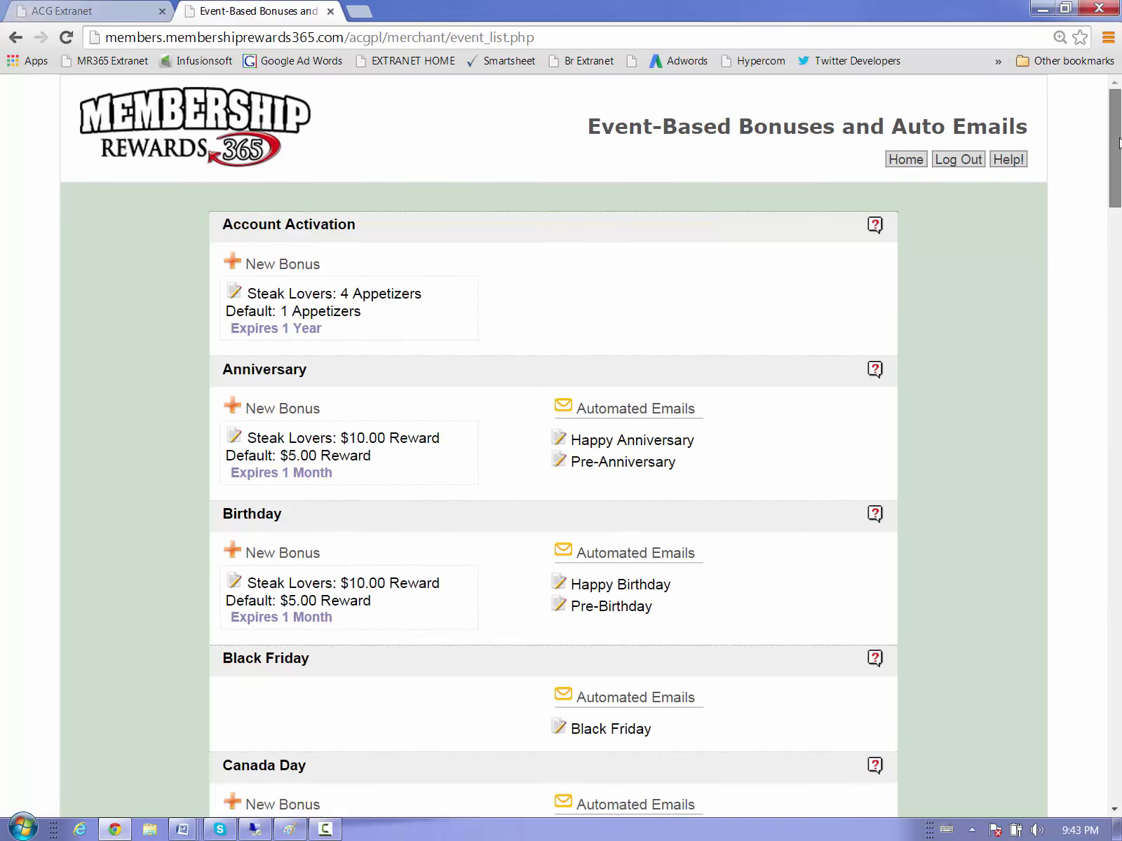
{"action": "left_click_drag", "start_coordinate": [1119, 151], "coordinate": [1119, 699]}
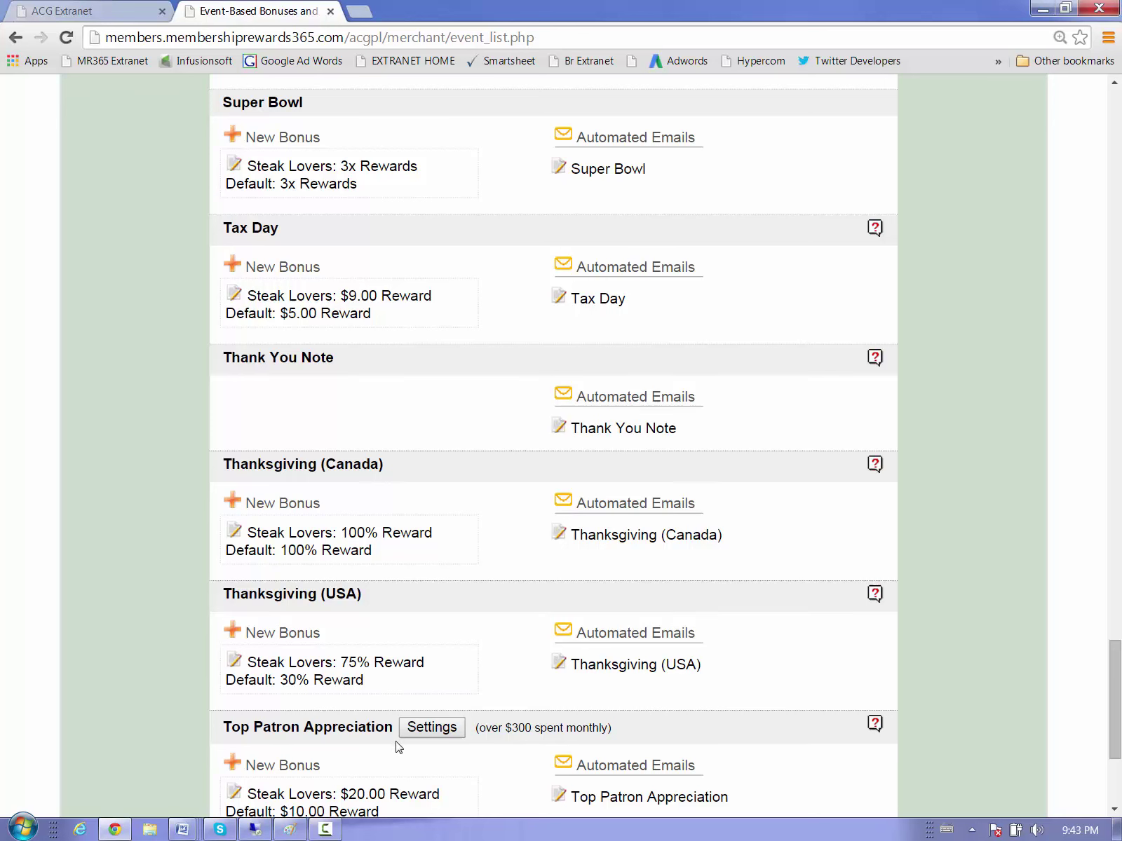
Open the Thank You Note template and scroll through its body and subject "Thank You for Visiting {company}"
{"action": "left_click", "coordinate": [559, 429]}
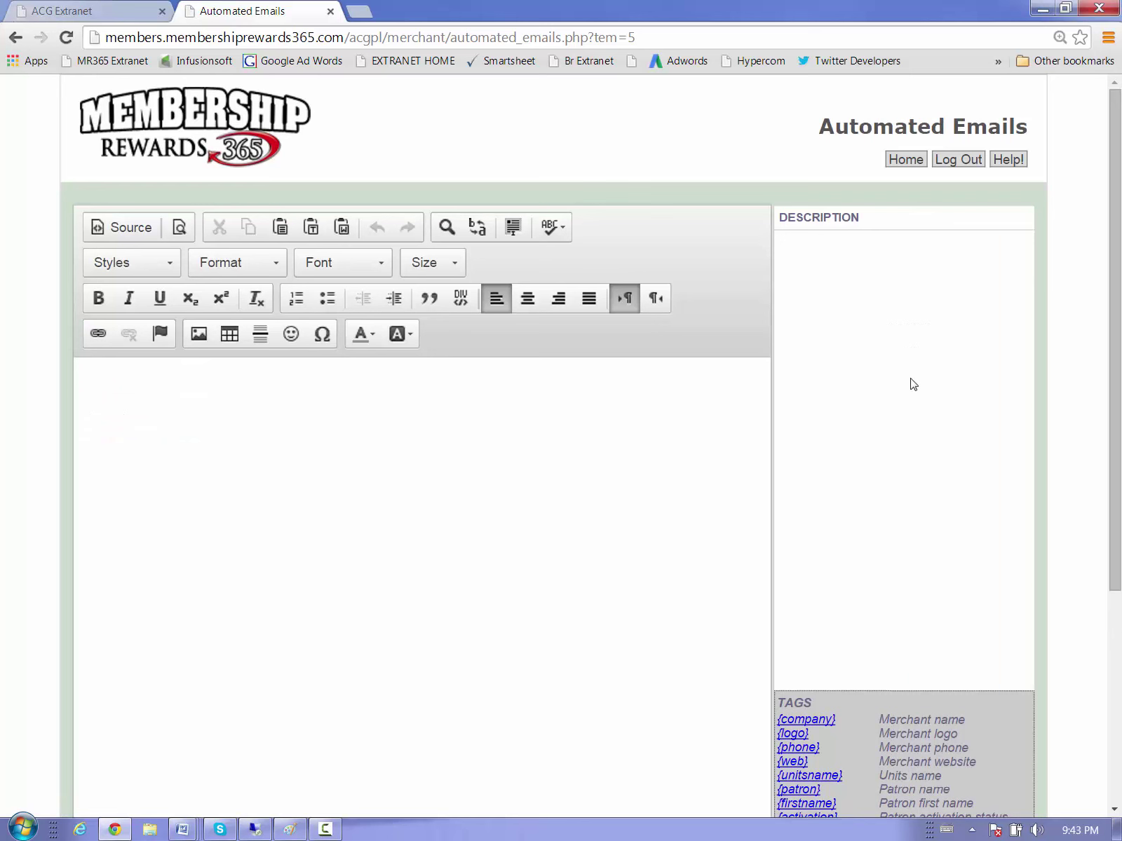
{"action": "left_click_drag", "start_coordinate": [1114, 228], "coordinate": [1115, 318]}
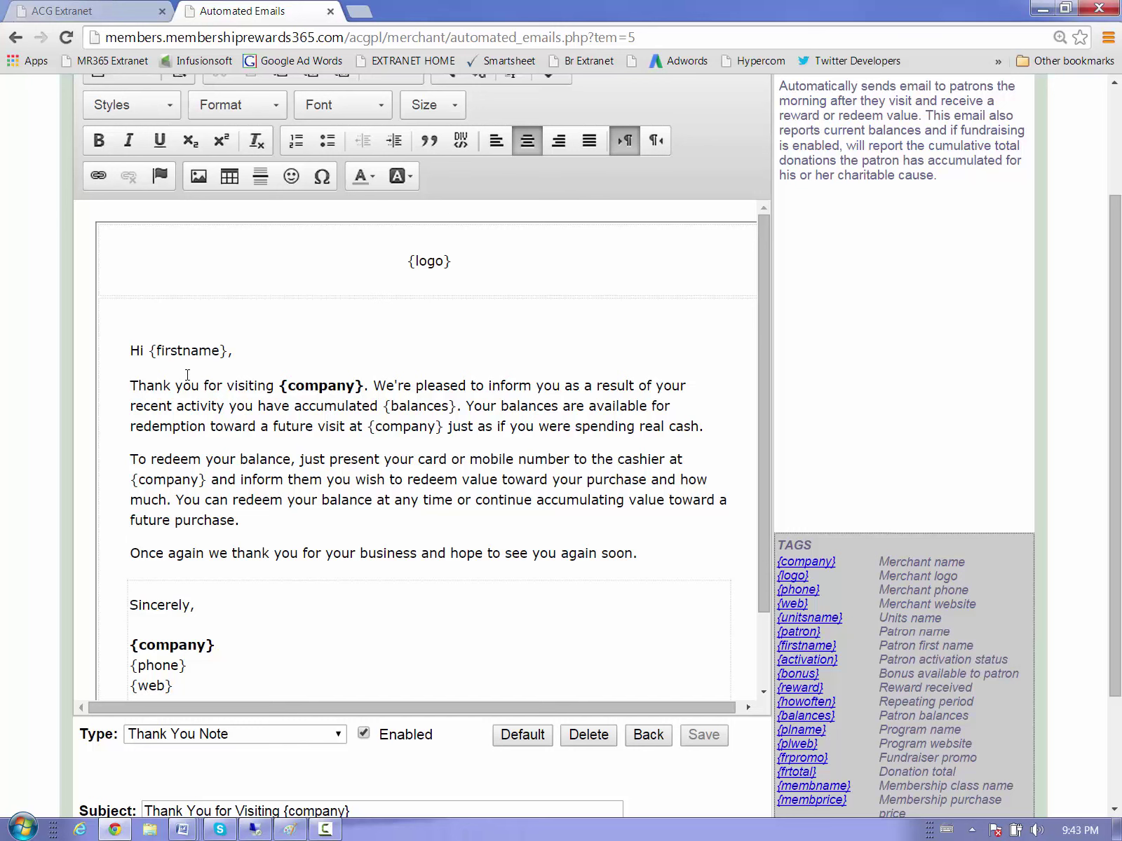
{"action": "left_click_drag", "start_coordinate": [765, 322], "coordinate": [709, 384]}
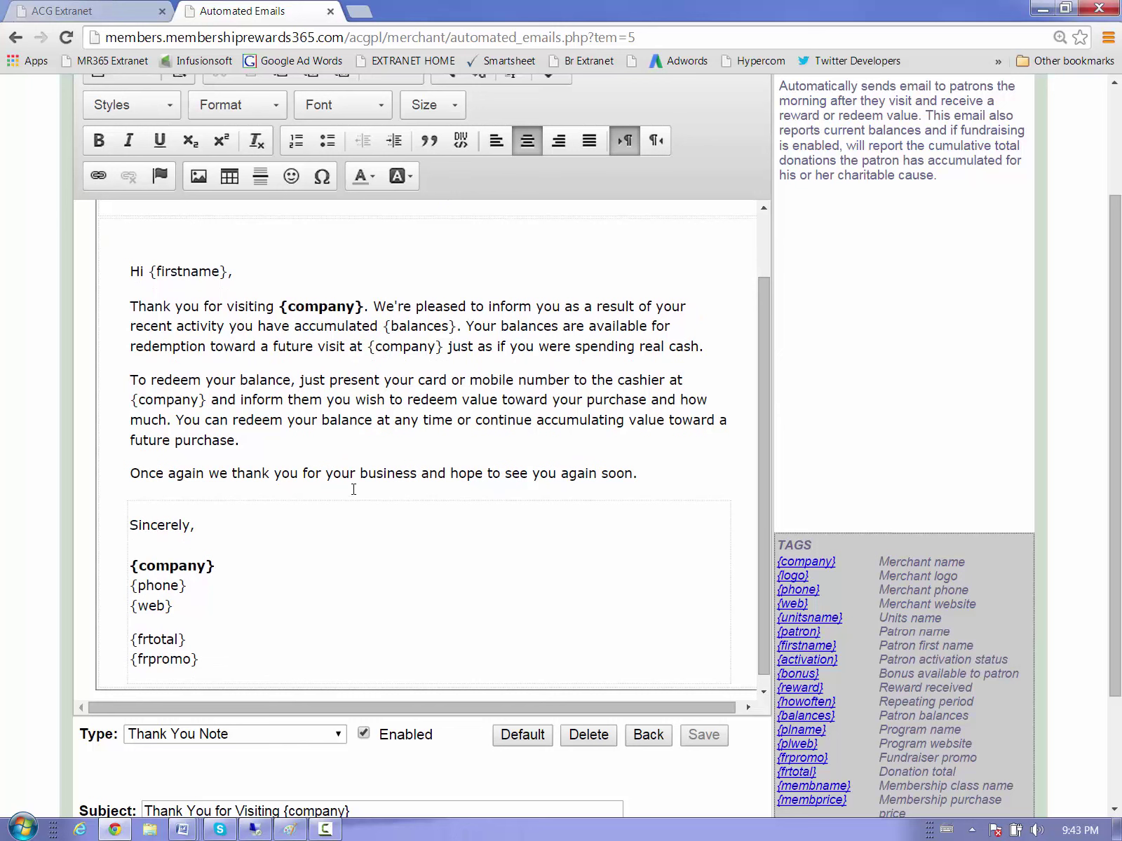
{"action": "left_click", "coordinate": [289, 447]}
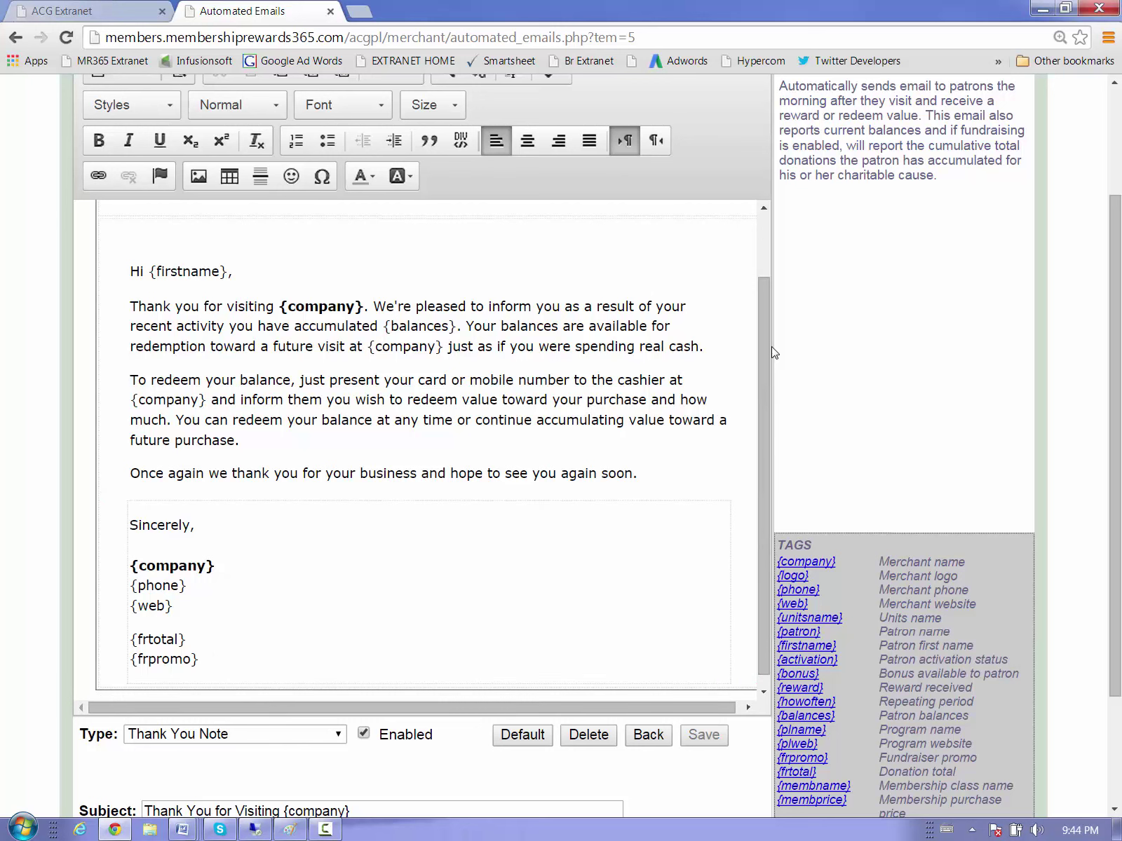
{"action": "left_click_drag", "start_coordinate": [761, 350], "coordinate": [764, 268]}
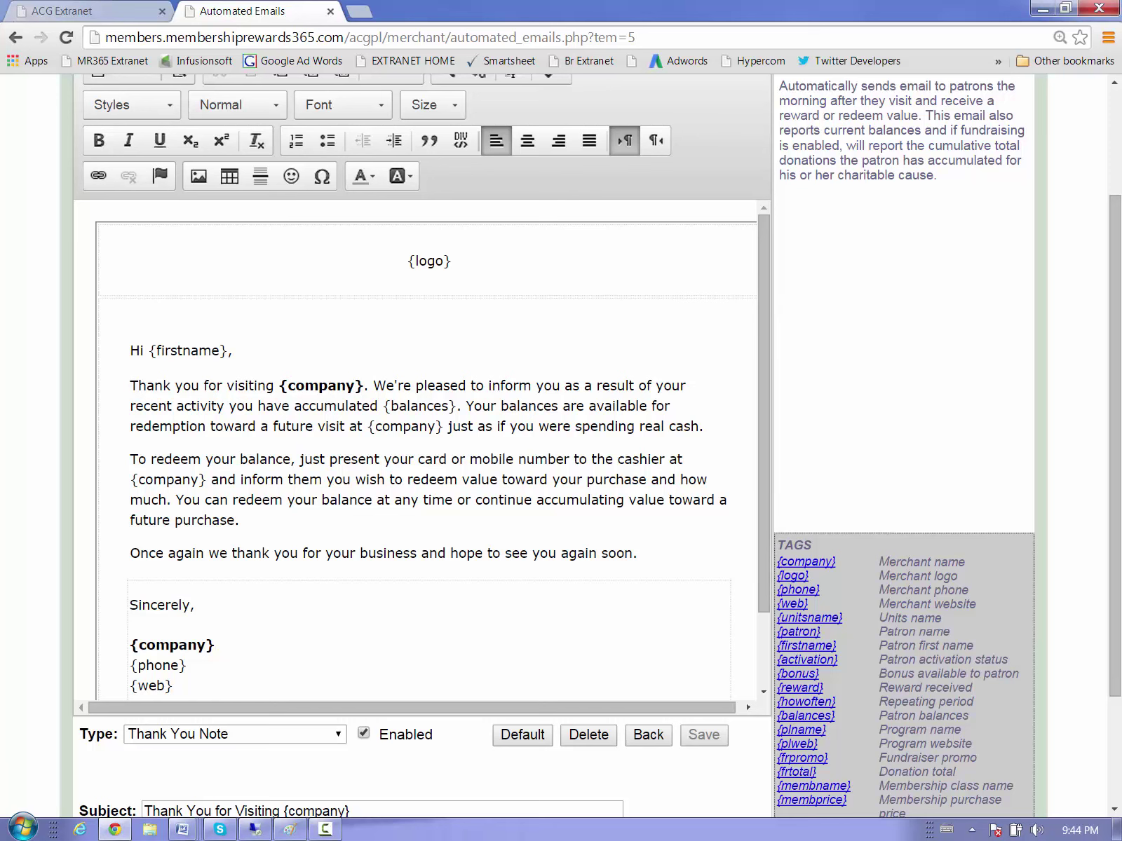
{"action": "left_click_drag", "start_coordinate": [1113, 341], "coordinate": [1113, 234]}
Leave the Thank You Note editor and go back to Merchant Home
{"action": "left_click", "coordinate": [905, 160]}
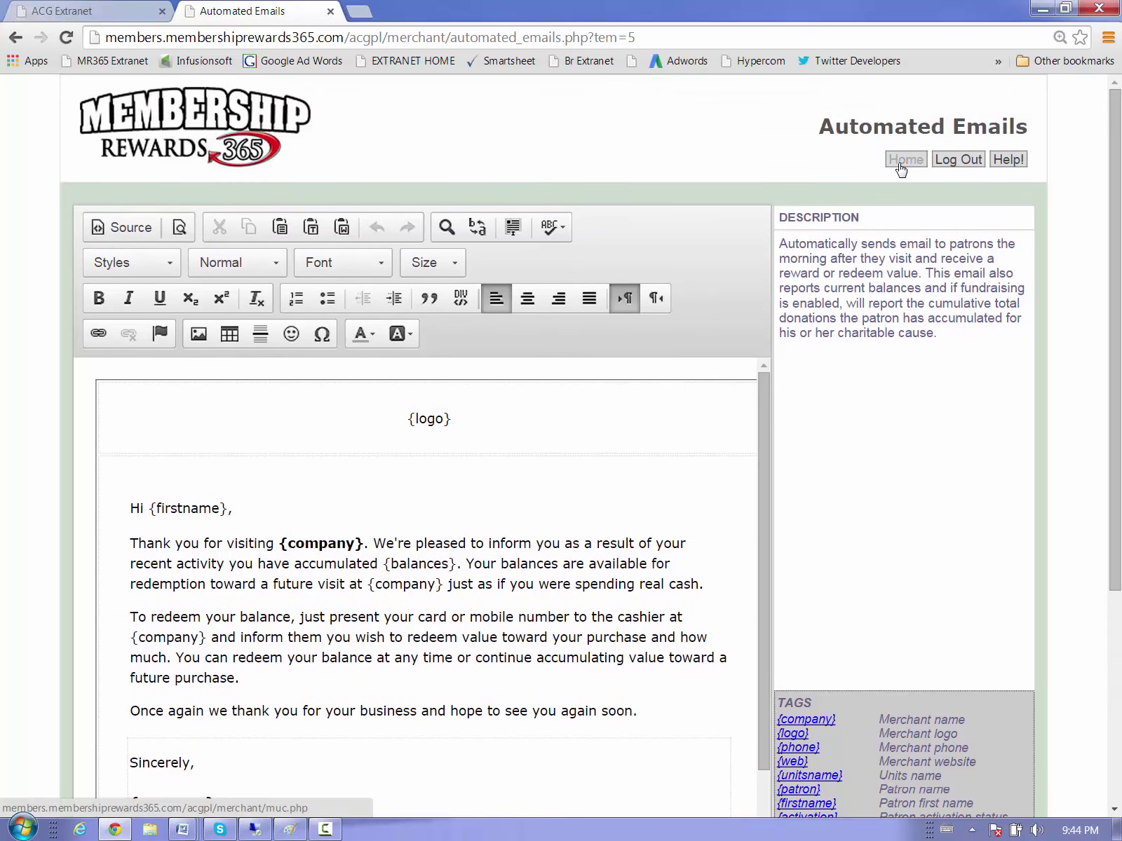